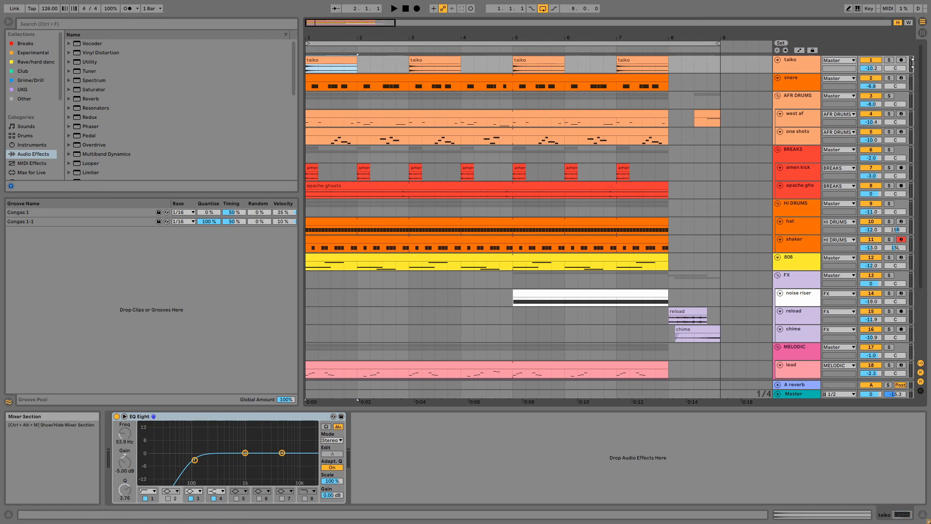
- Play the taiko track in solo from its first clip and unsolo it when finished
left_click(889, 60)
left_click(346, 62)
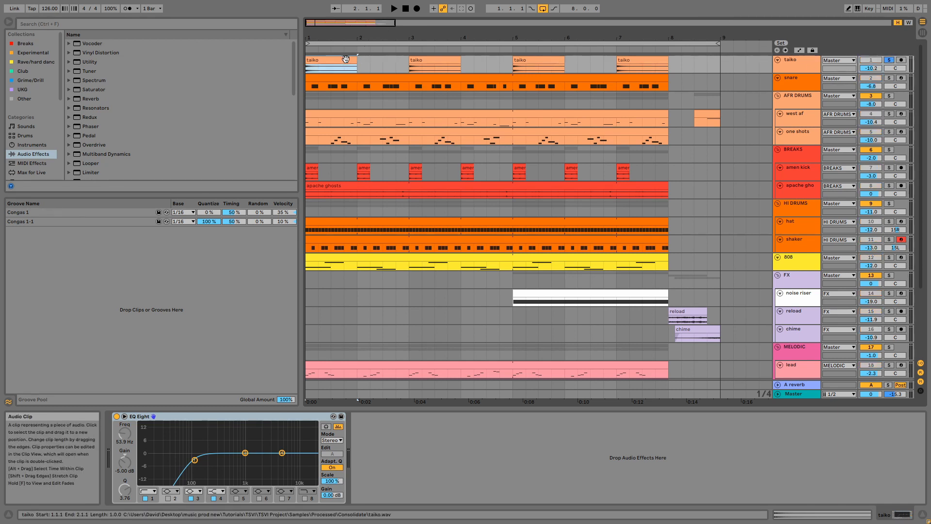
key("space")
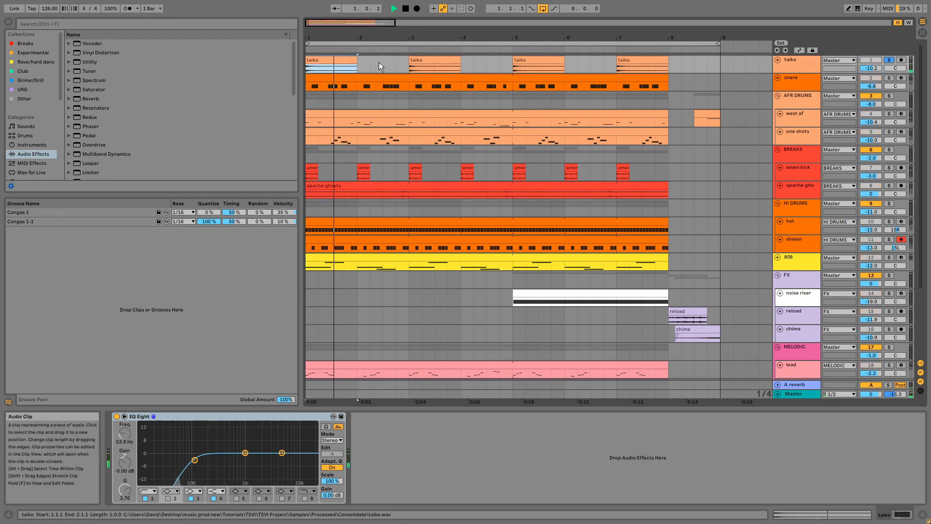
left_click(429, 59)
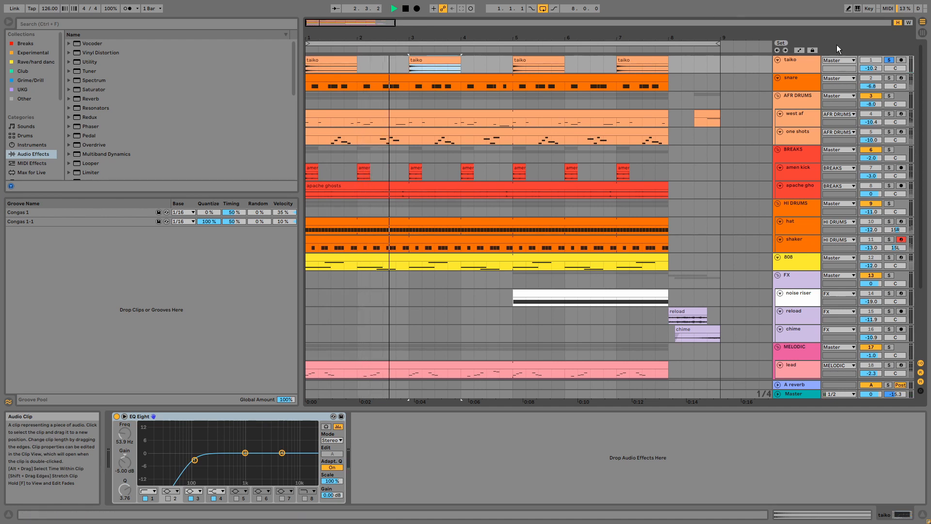
left_click(889, 60)
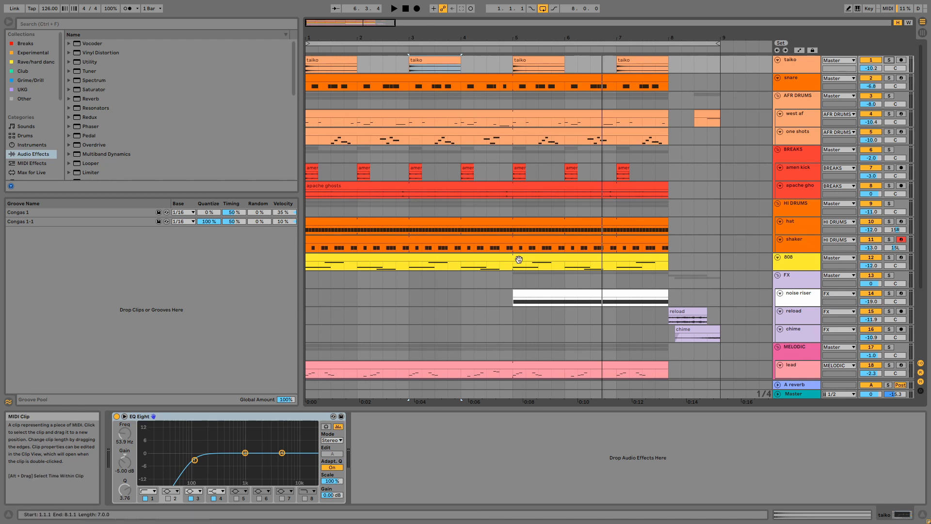
- Review the taiko track's EQ Eight and A-reverb send, along with the devices on the A reverb return
left_click(295, 416)
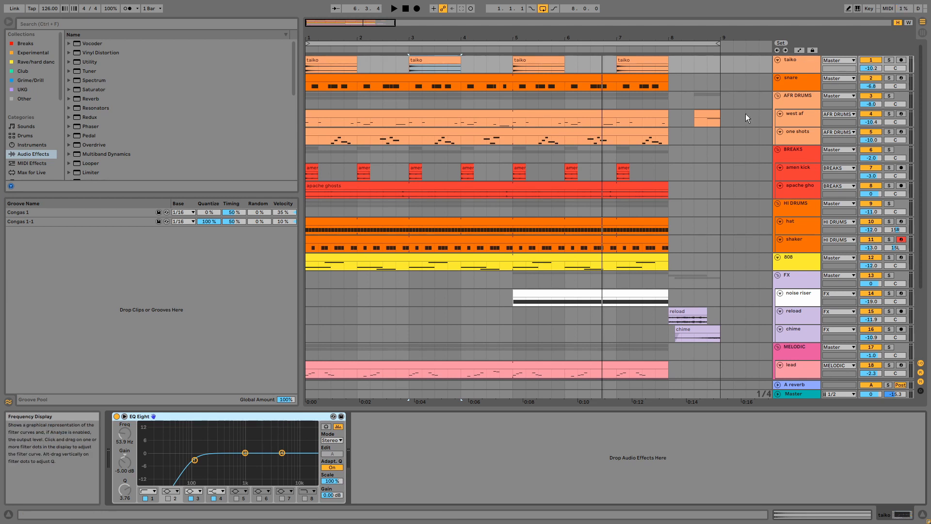
left_click(803, 63)
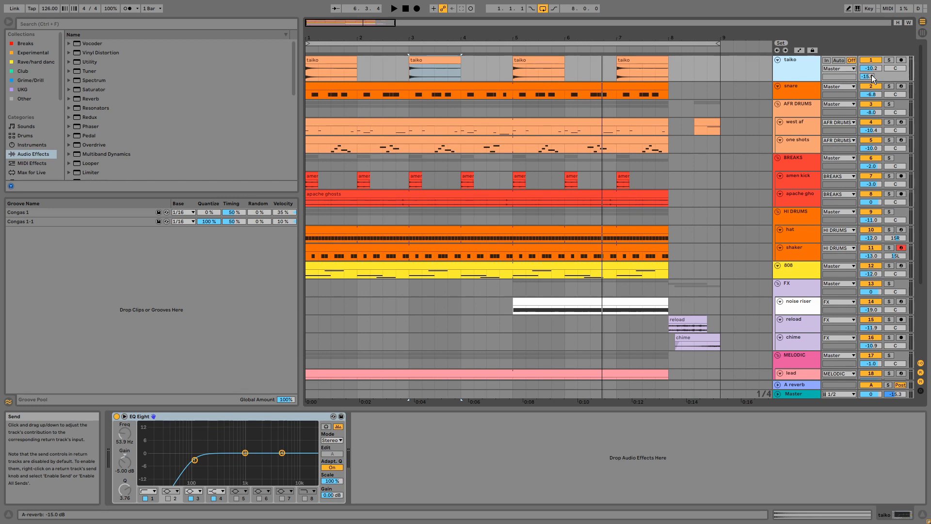
left_click(805, 383)
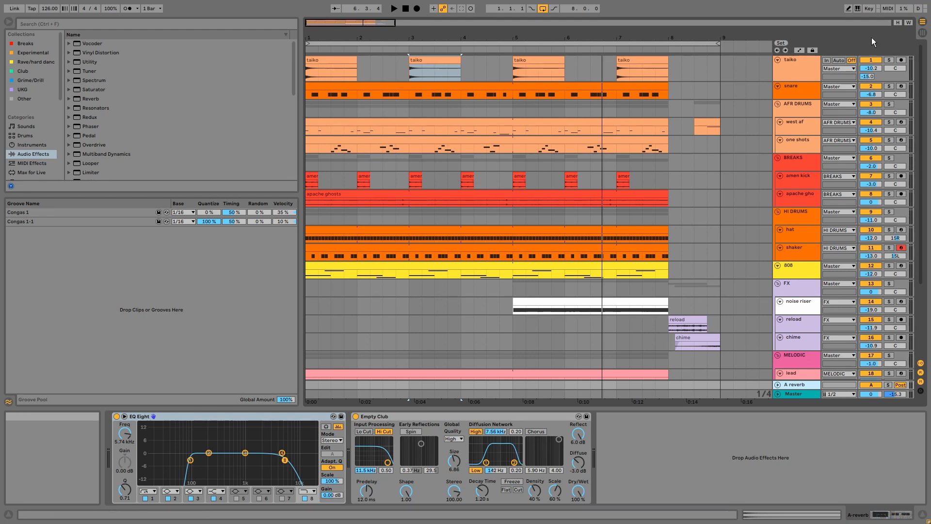
left_click(898, 23)
- Play the snare track in solo while viewing its clip's MIDI notes, and unsolo it when finished
left_click(889, 77)
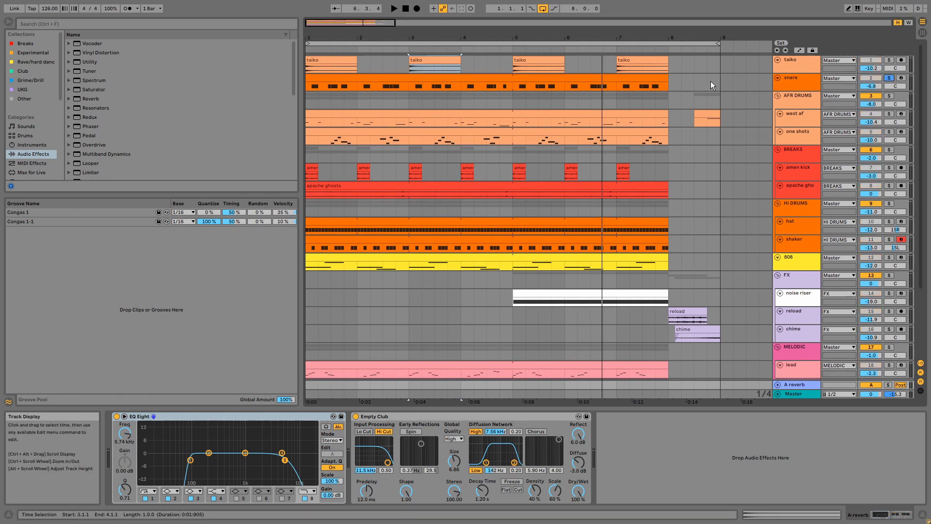
left_click(639, 80)
key("space")
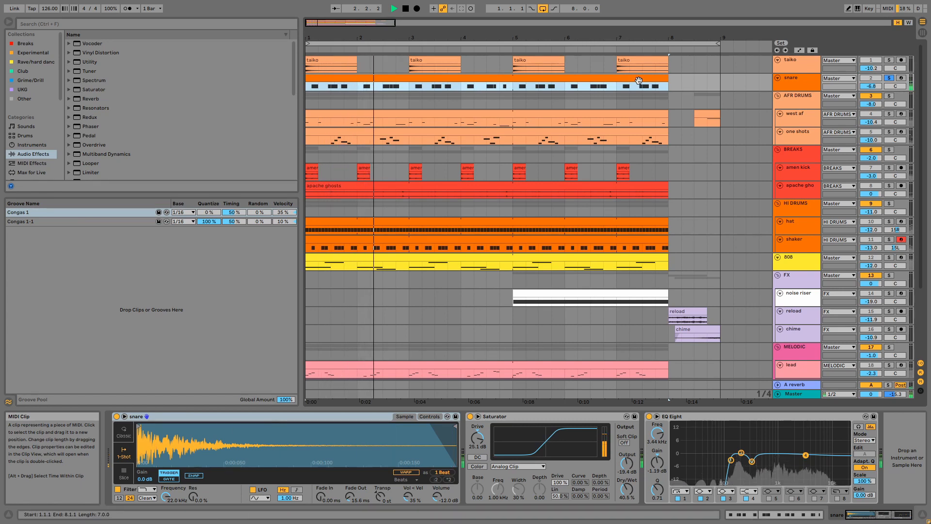
double_click(638, 80)
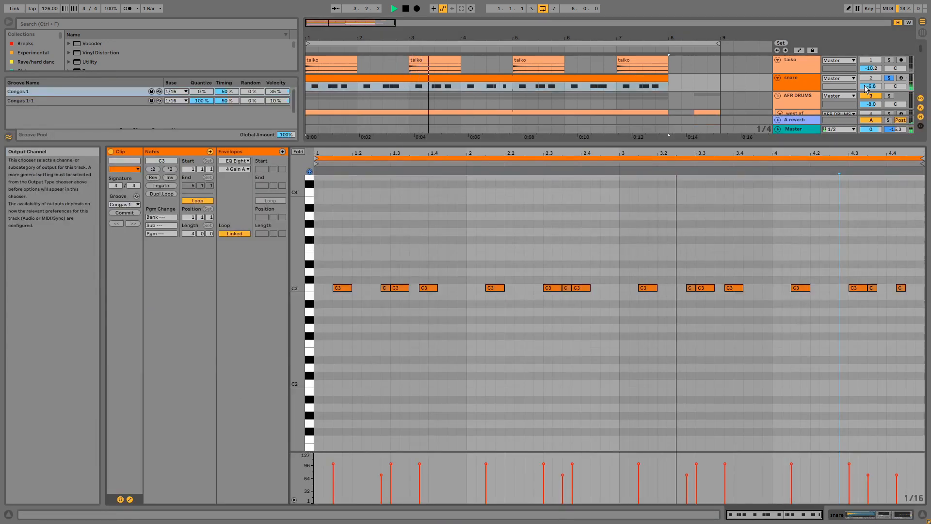
left_click(889, 78)
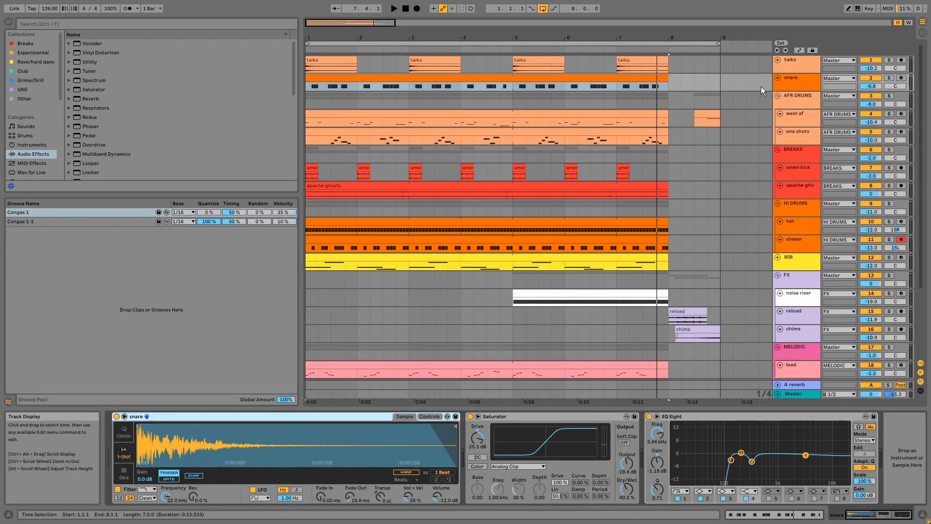
- Examine the device chains of the AFR DRUMS group, the HI DRUMS group and the snare track
left_click(802, 97)
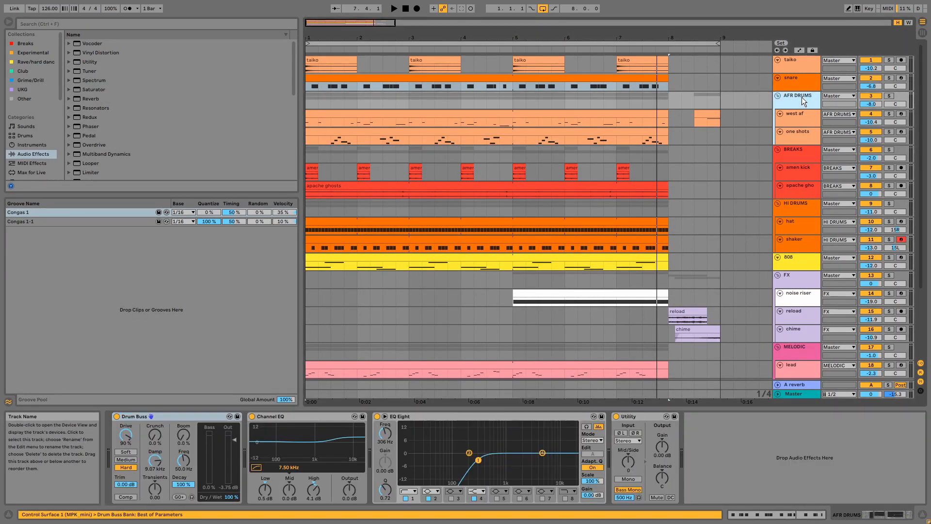
left_click(799, 205)
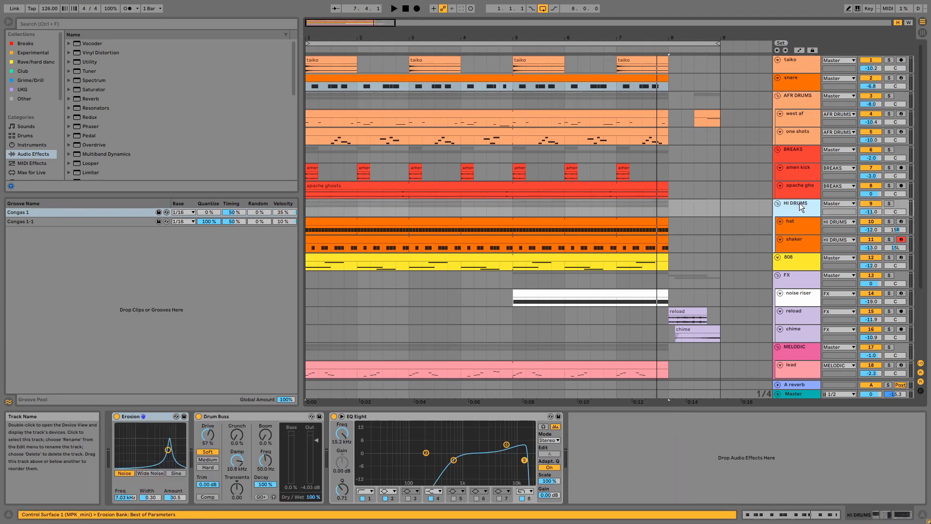
left_click(801, 77)
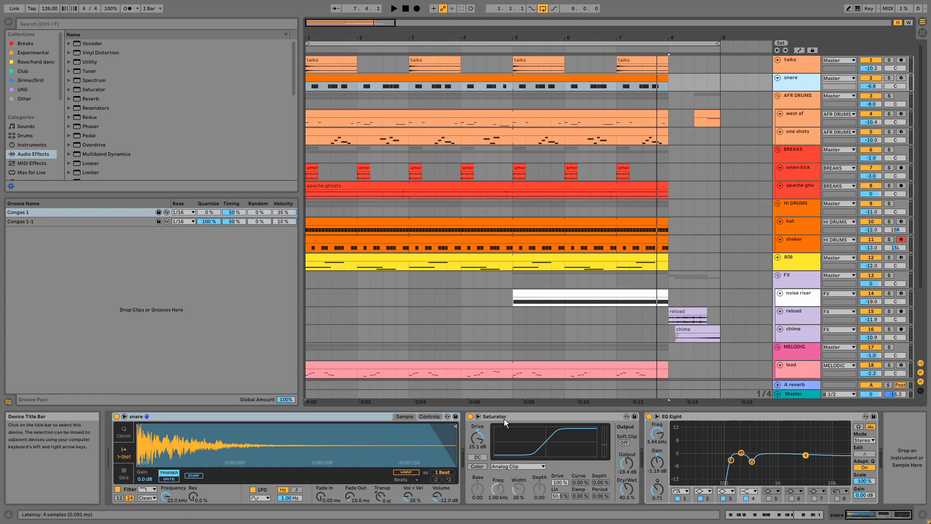
- Play the snare in solo and compare its sound with the Saturator bypassed and re-enabled
left_click(889, 78)
left_click(605, 79)
key("space")
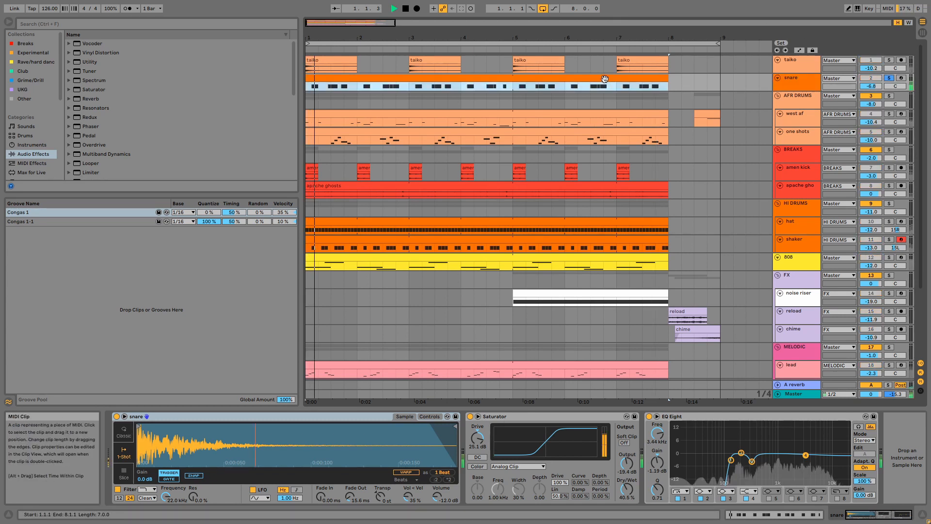
left_click(470, 417)
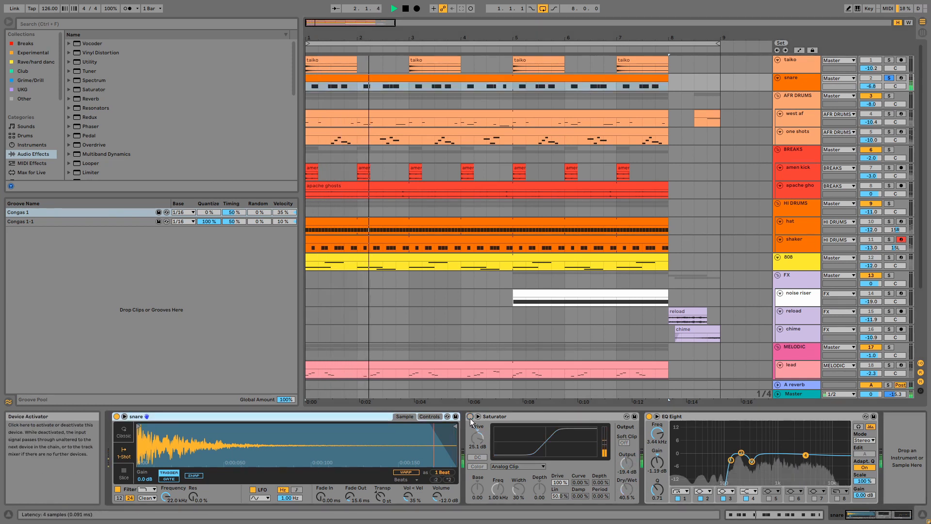
left_click(470, 416)
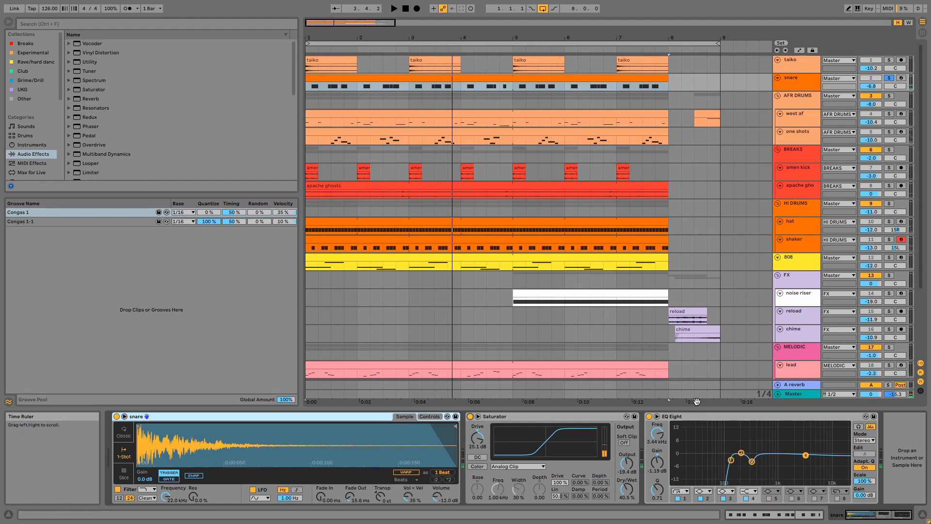
- Examine the snare's EQ Eight and enlarge the snare track to show its reverb send
left_click(697, 417)
left_click(807, 83)
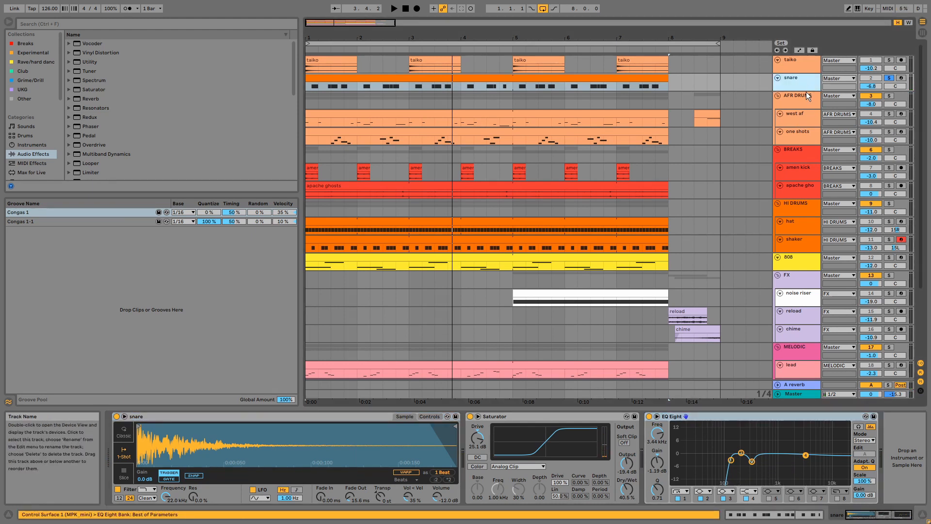
left_click_drag(807, 91, 807, 99)
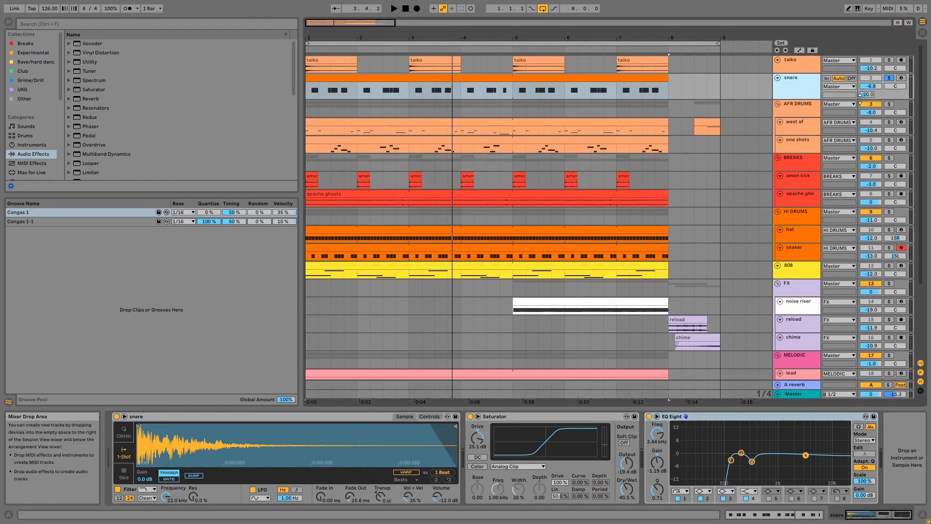
- Solo the AFR DRUMS group and play its drums from bar 1
left_click(889, 104)
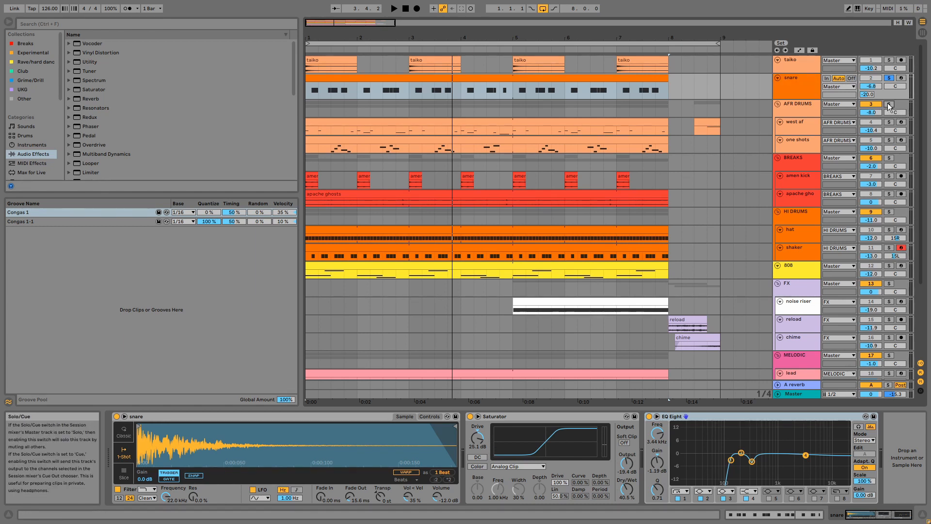
left_click(657, 121)
key("space")
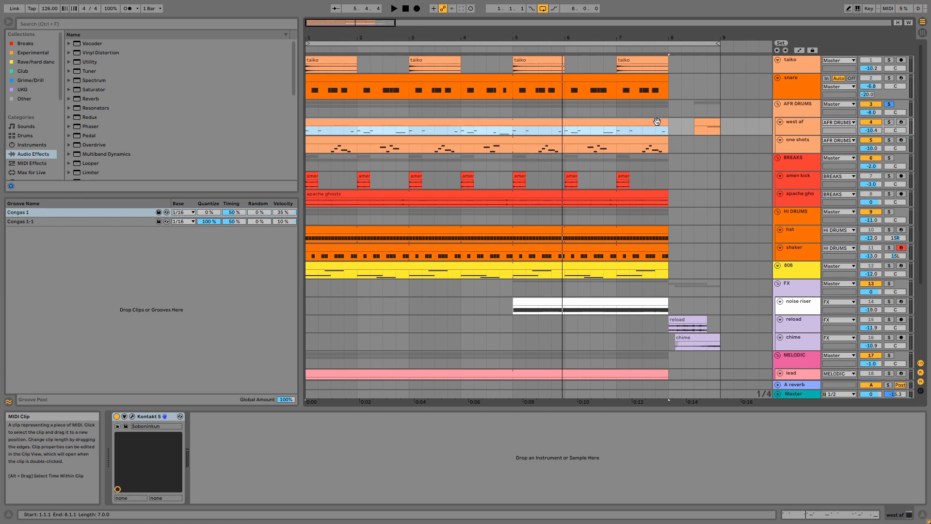
- Solo the west af track within the AFR DRUMS group and play its long clip from bar 1
left_click(795, 120)
left_click(888, 121)
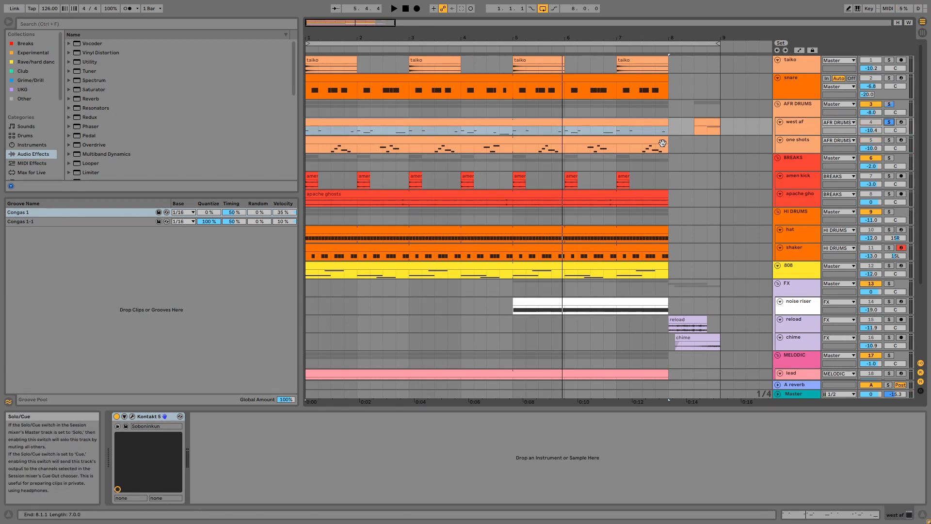
left_click(614, 123)
key("space")
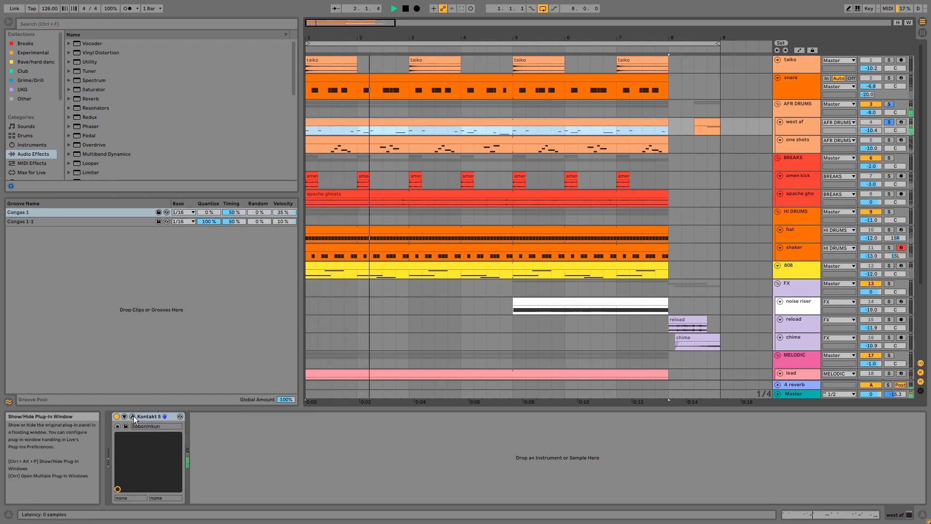
- Inspect the Mixer and Main pages of the west af track's Kontakt 5 instrument and close its window
key("ctrl+alt+p")
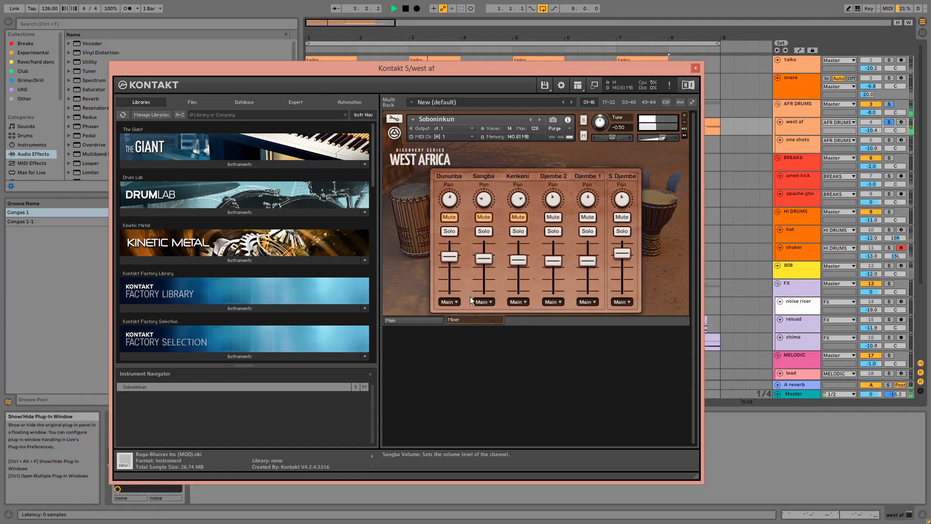
left_click(420, 321)
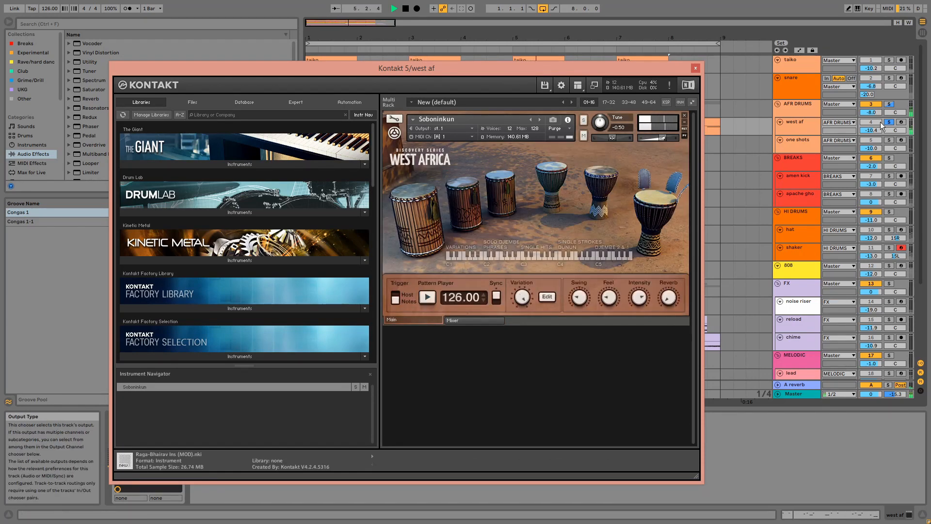
left_click(695, 68)
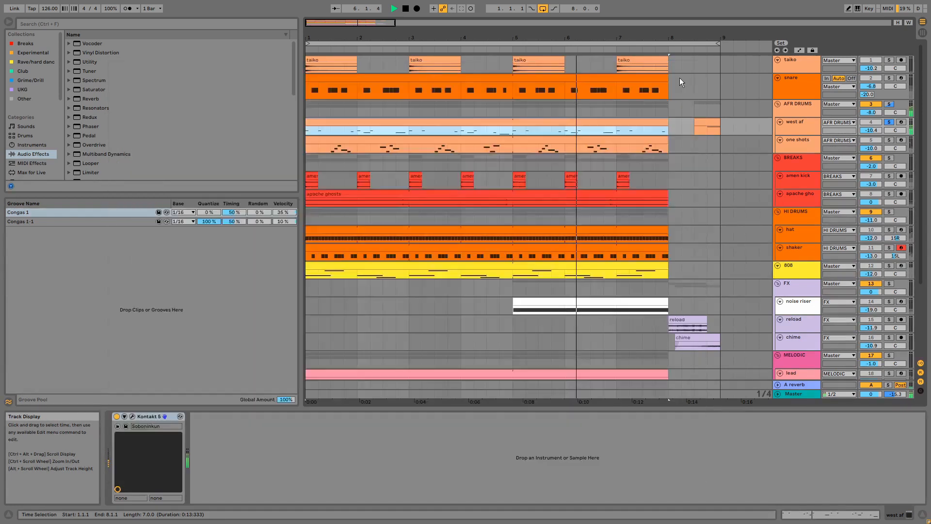
- View the west af clip's notes, stop playback and review the drum channels on Kontakt's Mixer page
double_click(627, 129)
key("space")
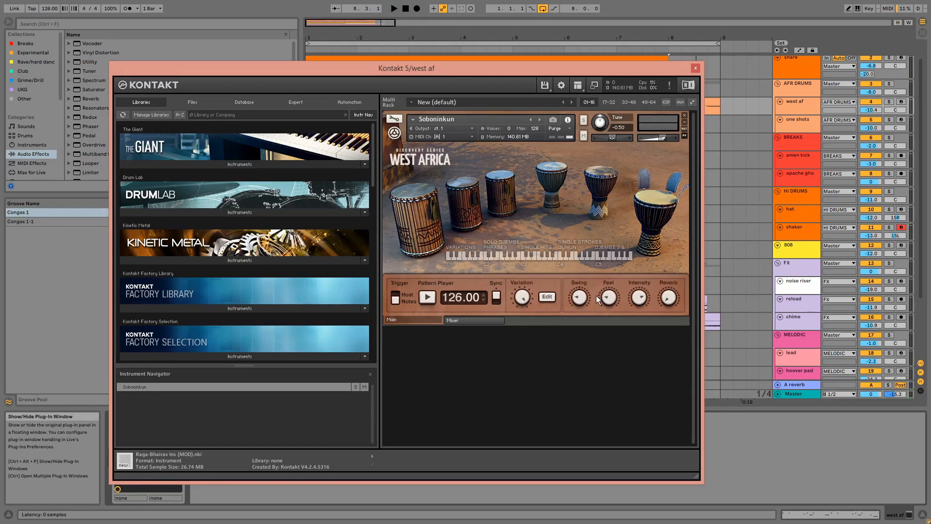
left_click(475, 321)
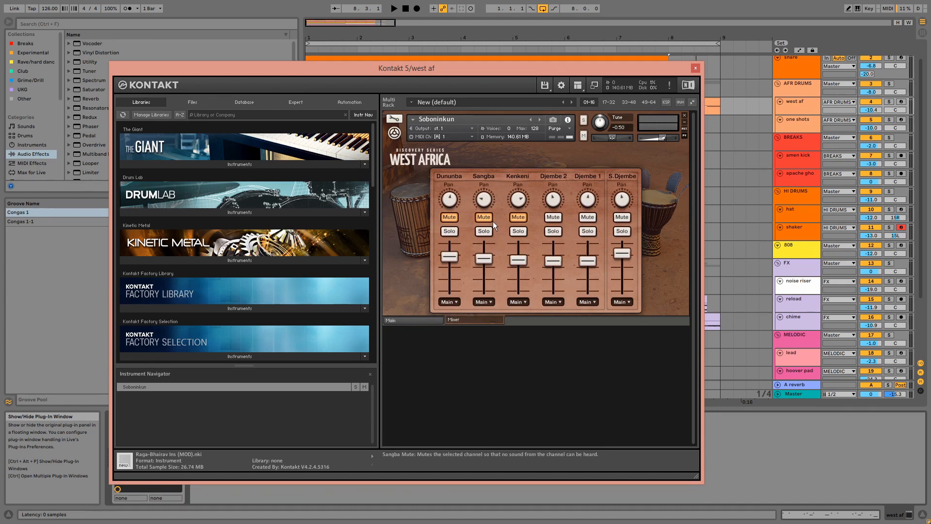
left_click(695, 69)
- Open the notes of the long west af clip and audition its B1, A1 and G1 keys
double_click(563, 102)
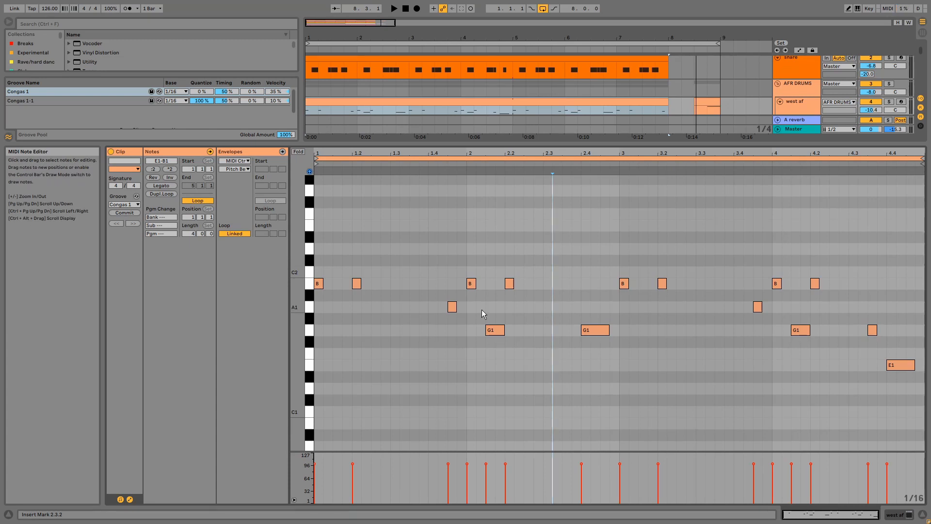
left_click(311, 285)
left_click(312, 307)
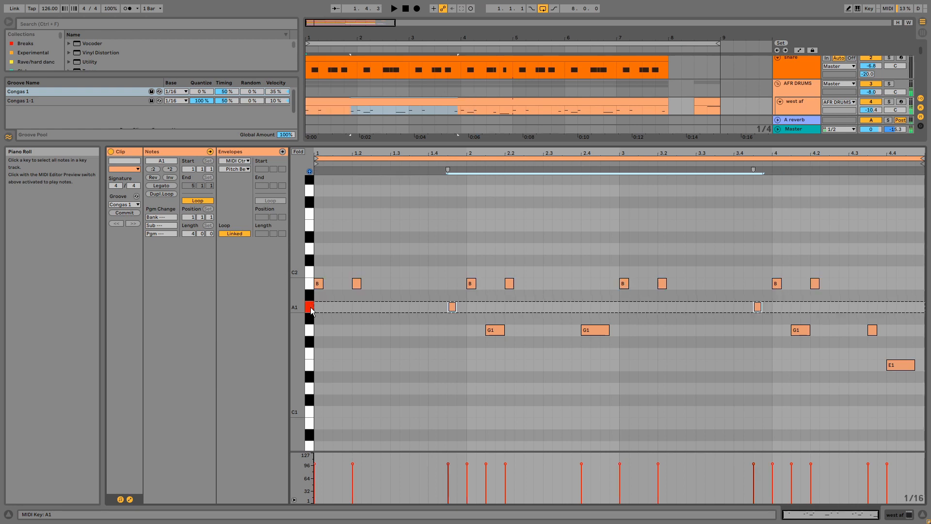
left_click(312, 330)
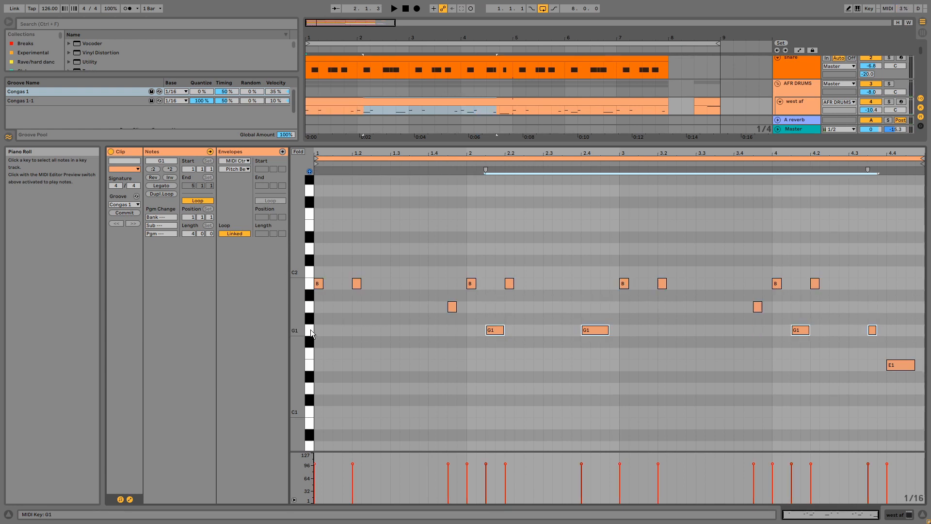
- Play the long west af clip in solo with its notes shown, and return to the track's device view
left_click(889, 101)
left_click(602, 99)
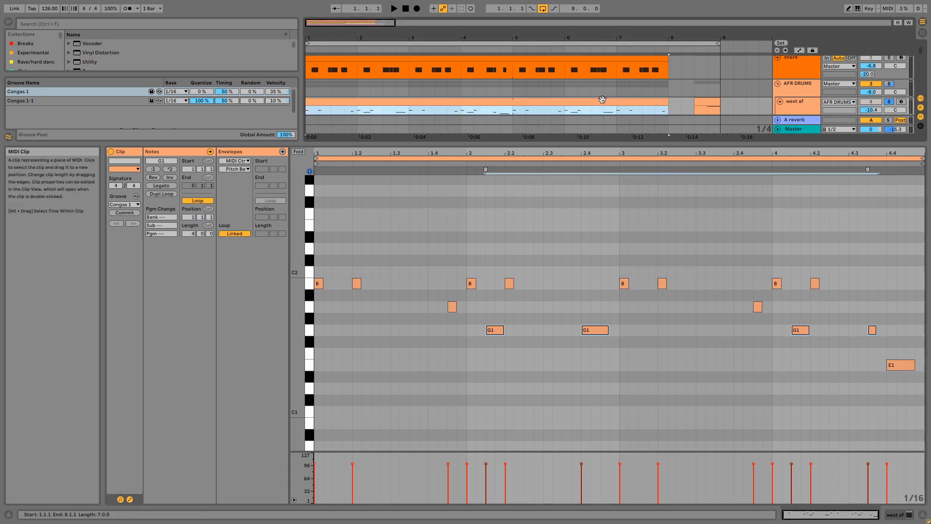
key("space")
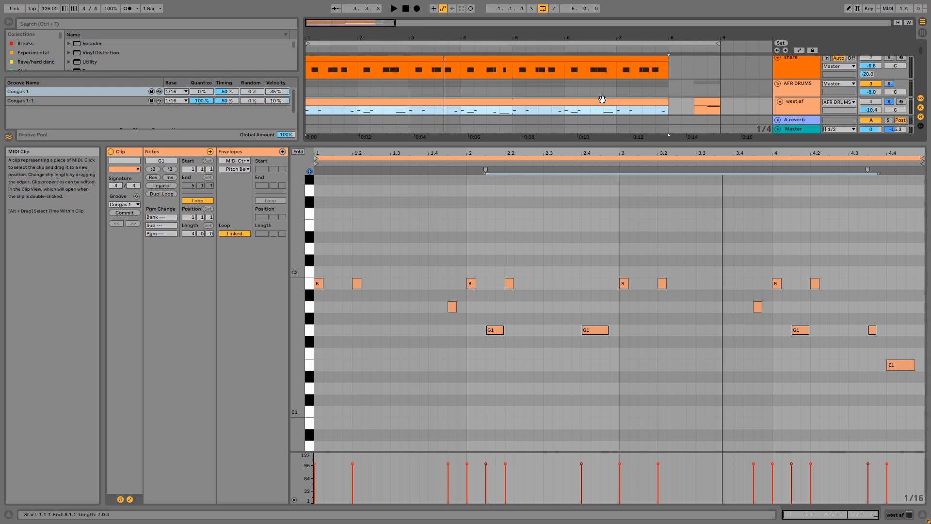
key("shift+Tab")
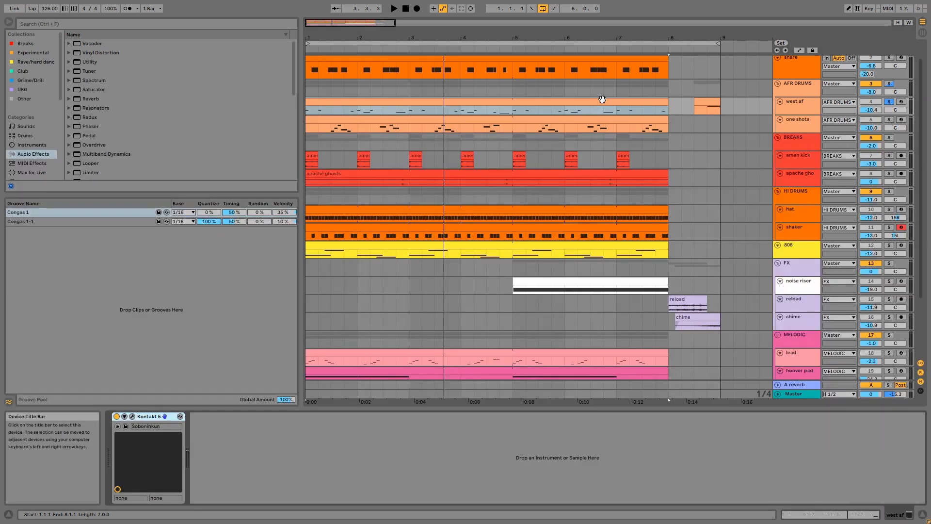
- Play the short west af clip at 8.3.1 near the end of the arrangement in solo
left_click(889, 103)
left_click(891, 104)
left_click(703, 107)
key("space")
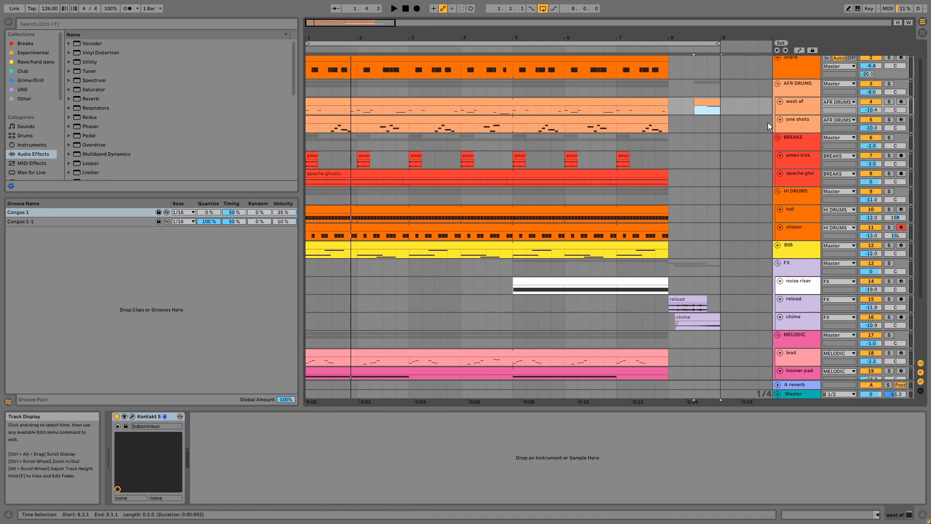
- Inspect the one shots Drum Rack's bongo 1, 2 and 3 pads with their Simpler controls, and view the track's EQ Eight
left_click(865, 129)
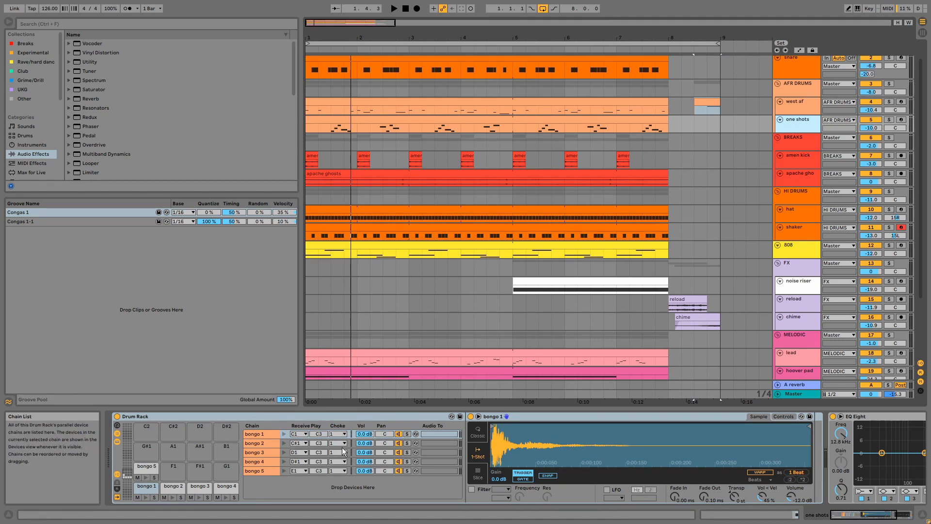
left_click(170, 488)
left_click(780, 417)
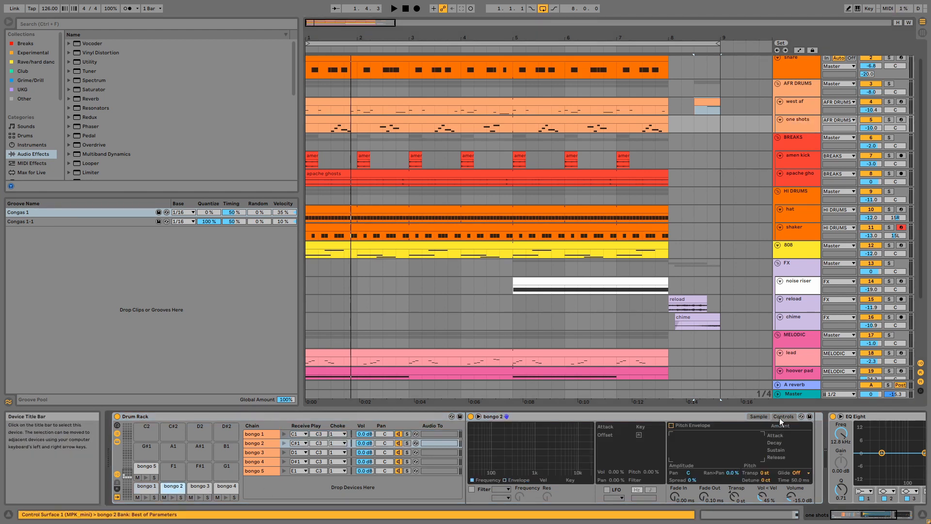
left_click(138, 488)
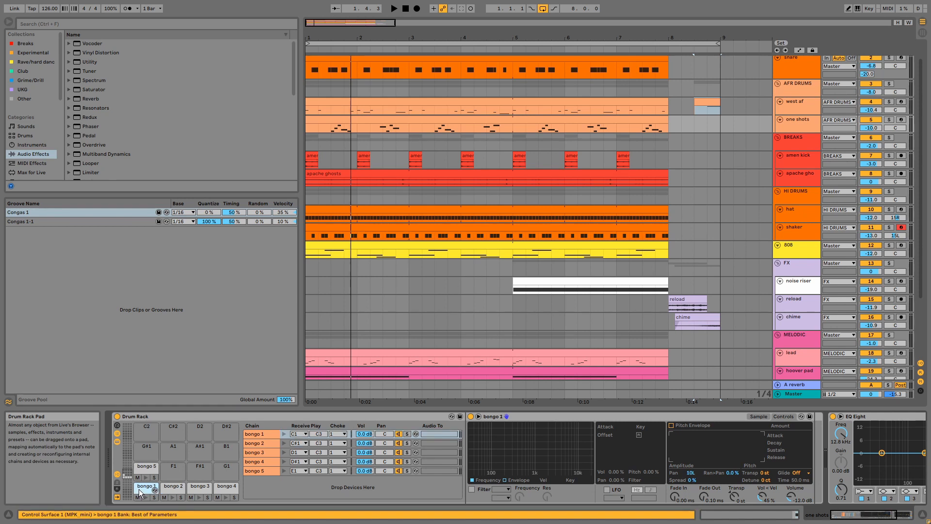
left_click(200, 486)
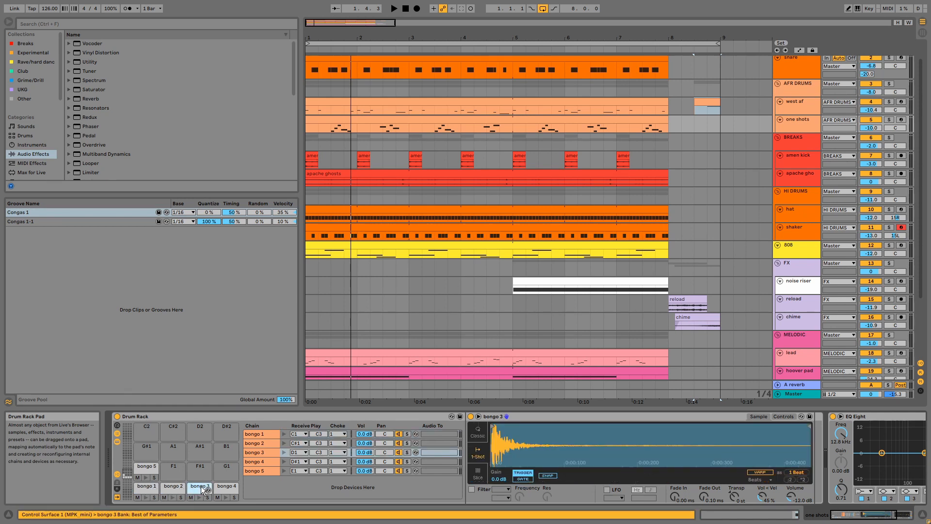
left_click(781, 417)
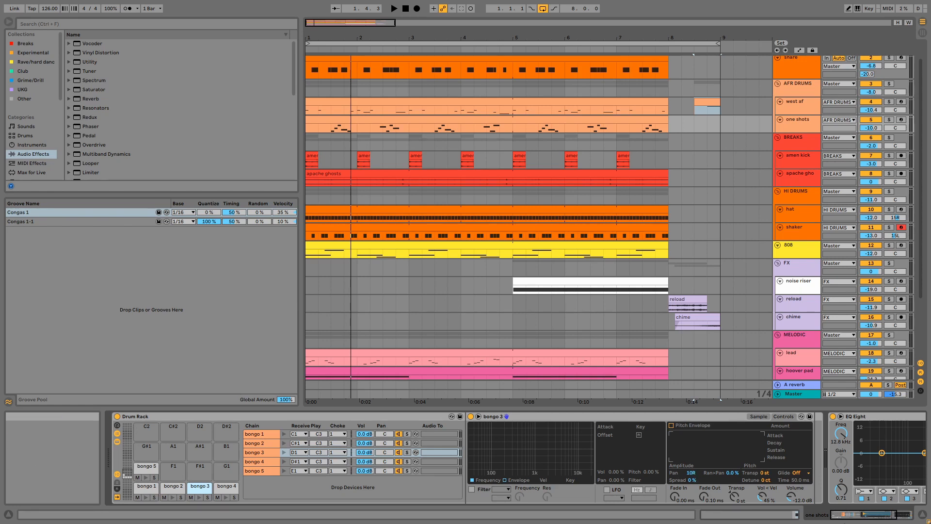
left_click_drag(852, 514, 882, 515)
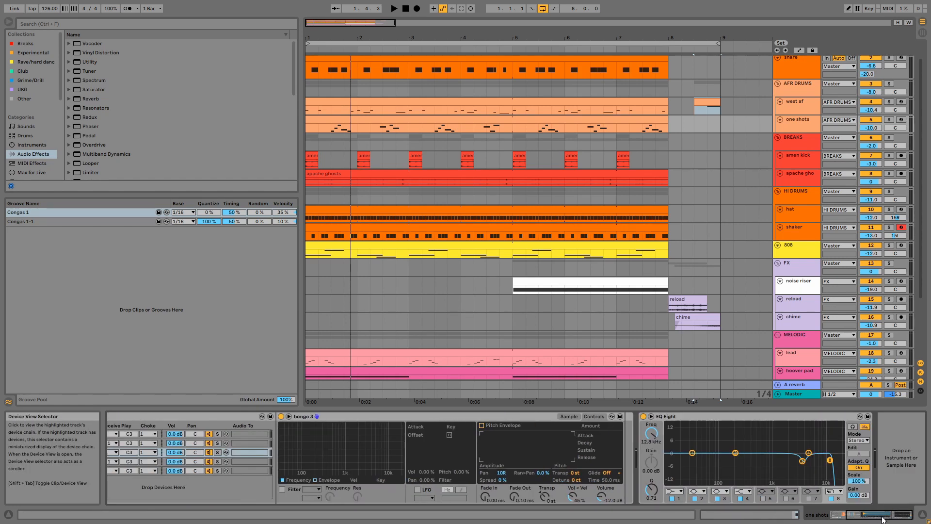
- Play the long one shots clip in solo with its bongo notes shown, and return to the unsoloed arrangement
left_click(888, 119)
left_click(609, 131)
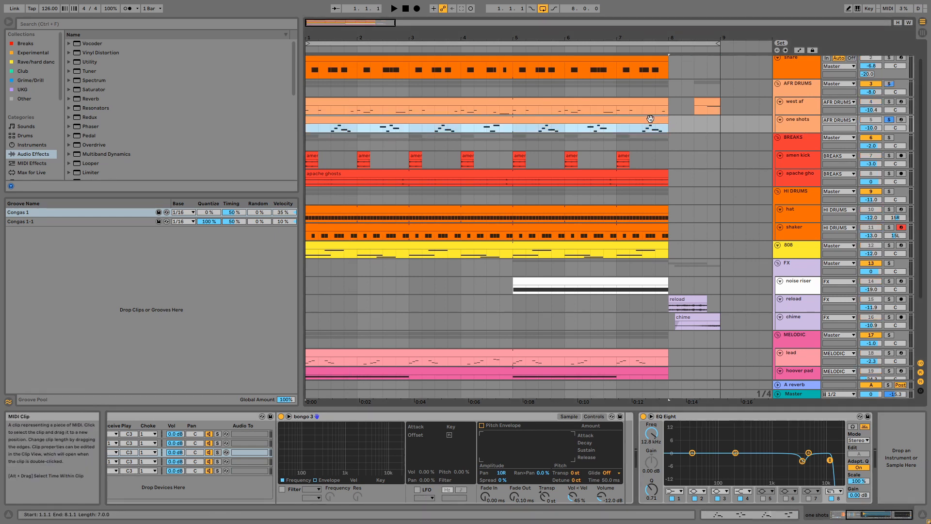
key("space")
double_click(609, 119)
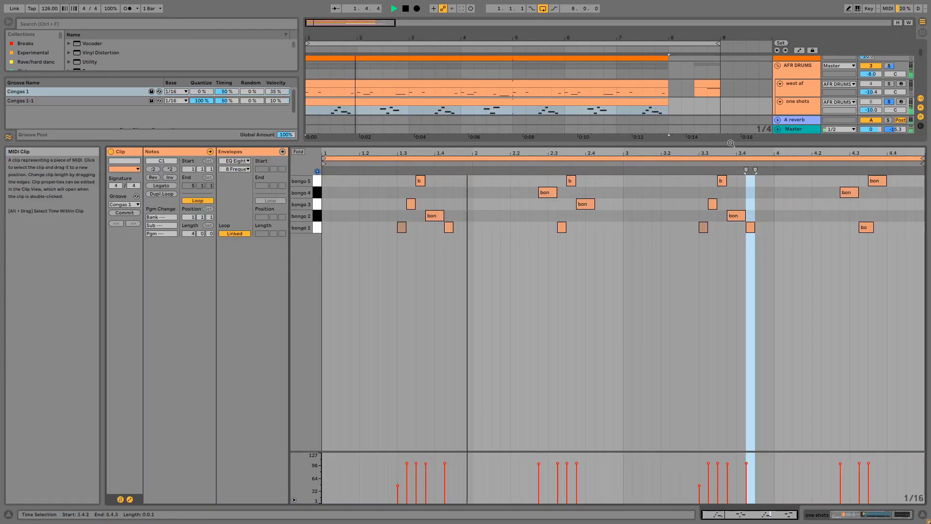
left_click(889, 102)
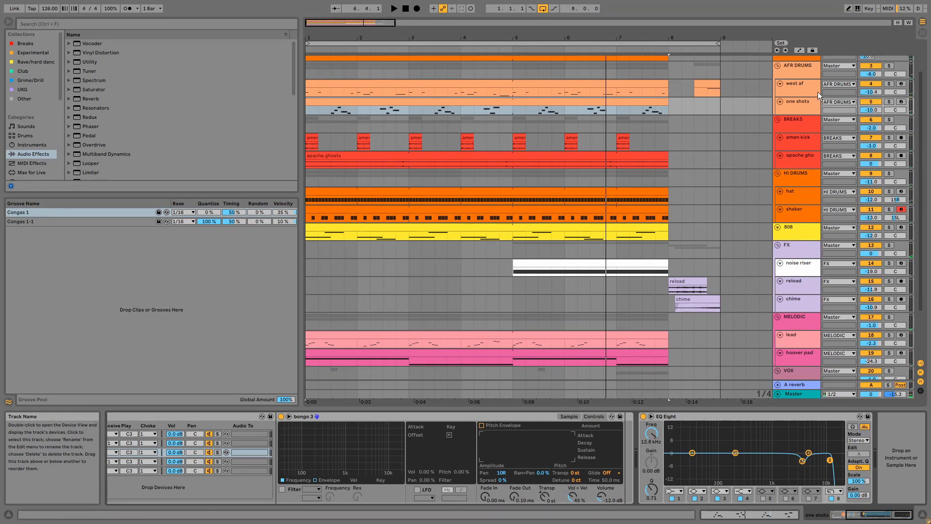
- Solo the AFR DRUMS group and play it from the start of the long west af clip
scroll(810, 89, "up", 1)
left_click(804, 85)
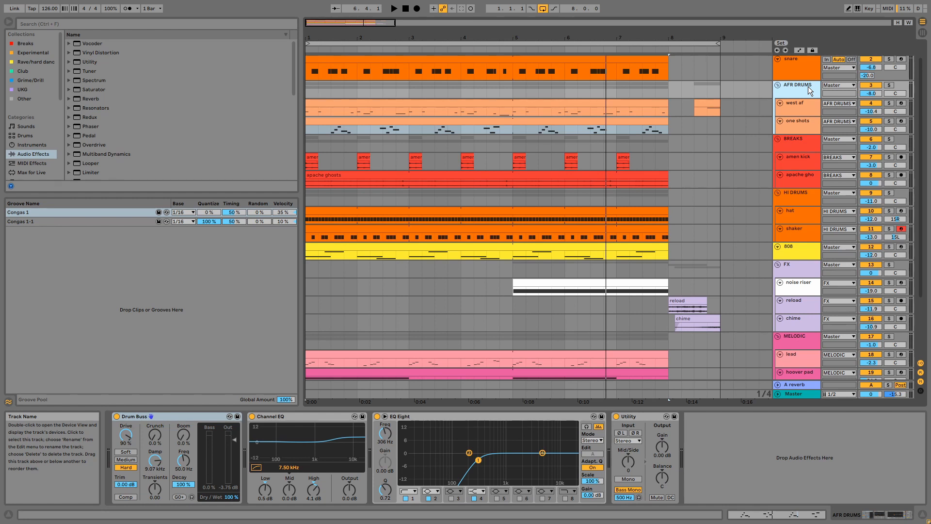
left_click(890, 85)
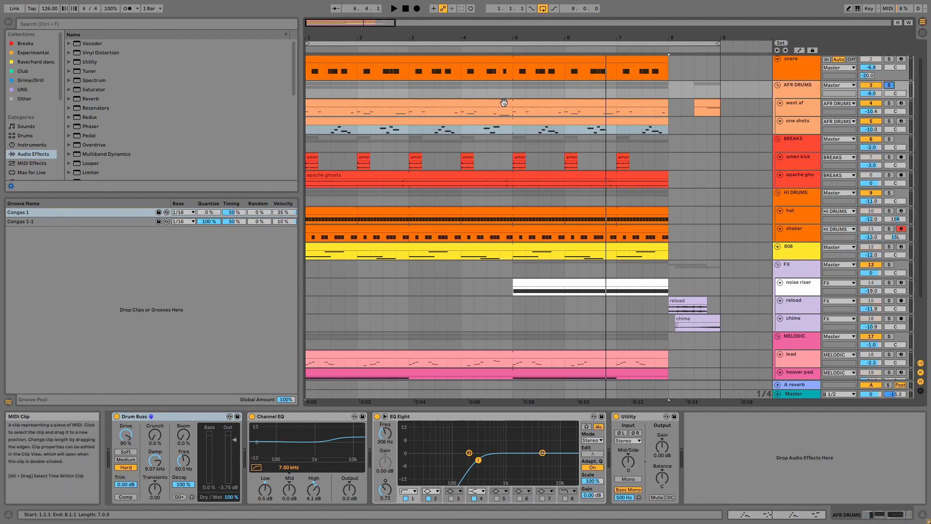
left_click(504, 103)
key("space")
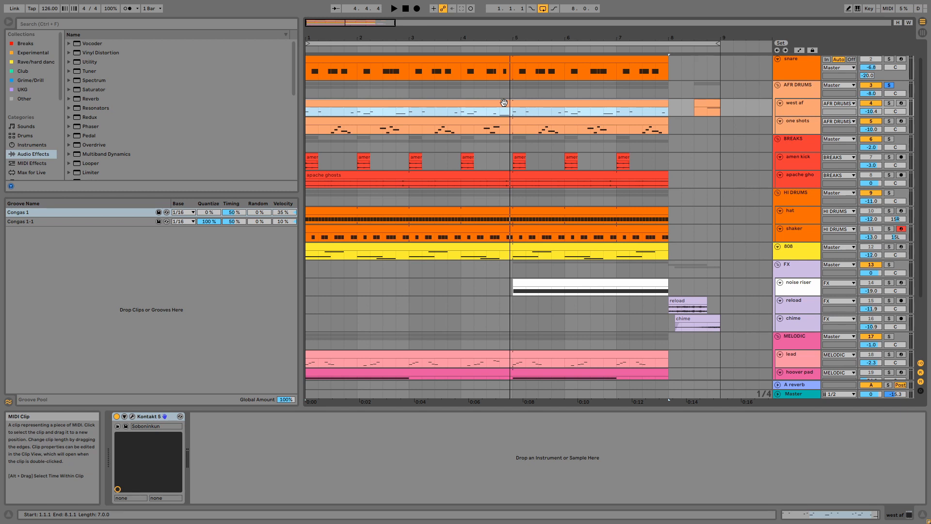
- Review the AFR DRUMS group's effects, including Utility, and enlarge its track to reveal the reverb send
left_click(790, 85)
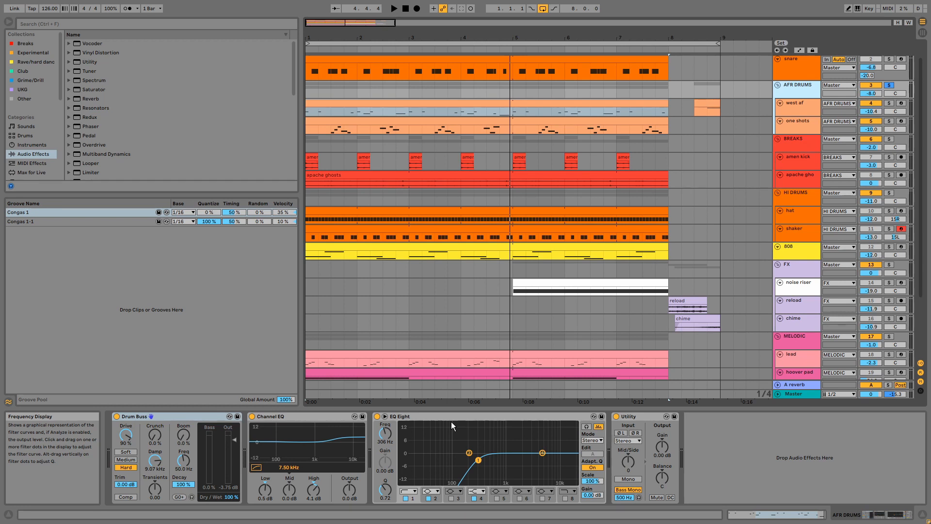
left_click(639, 417)
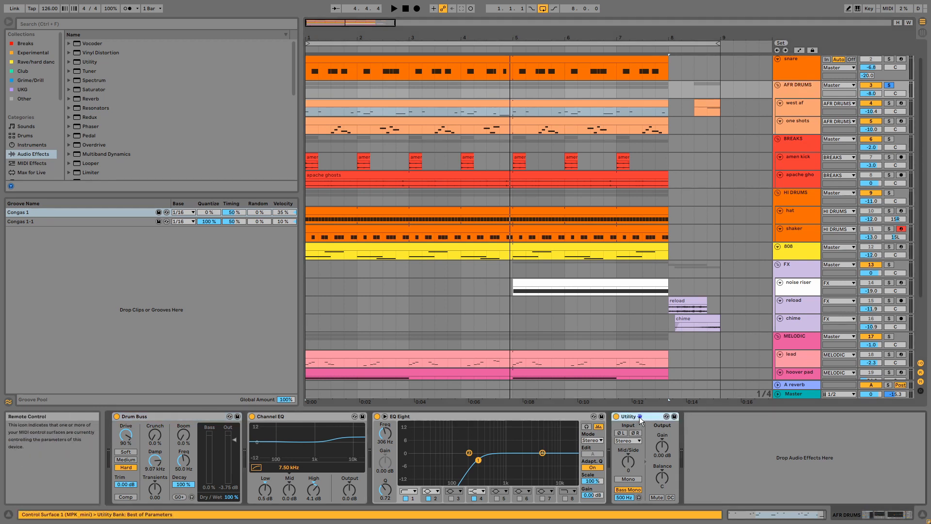
left_click(796, 84)
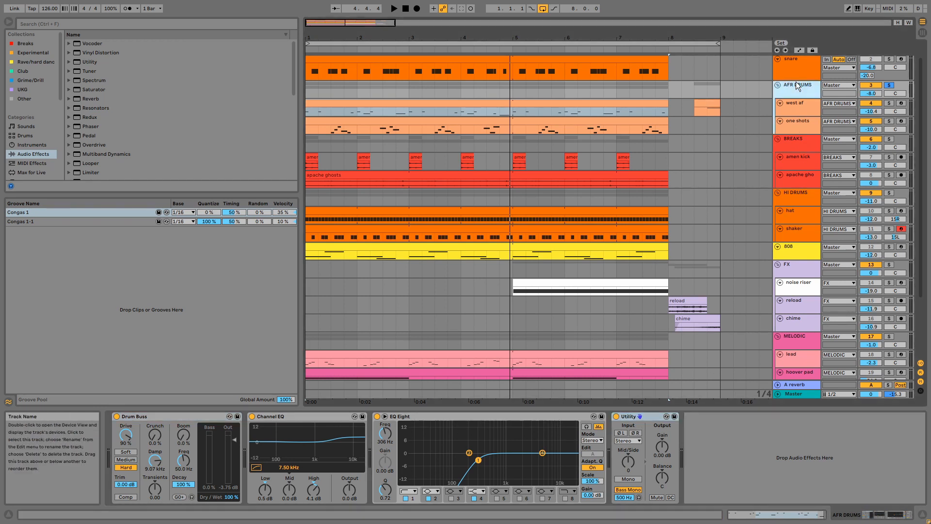
left_click_drag(803, 97, 804, 106)
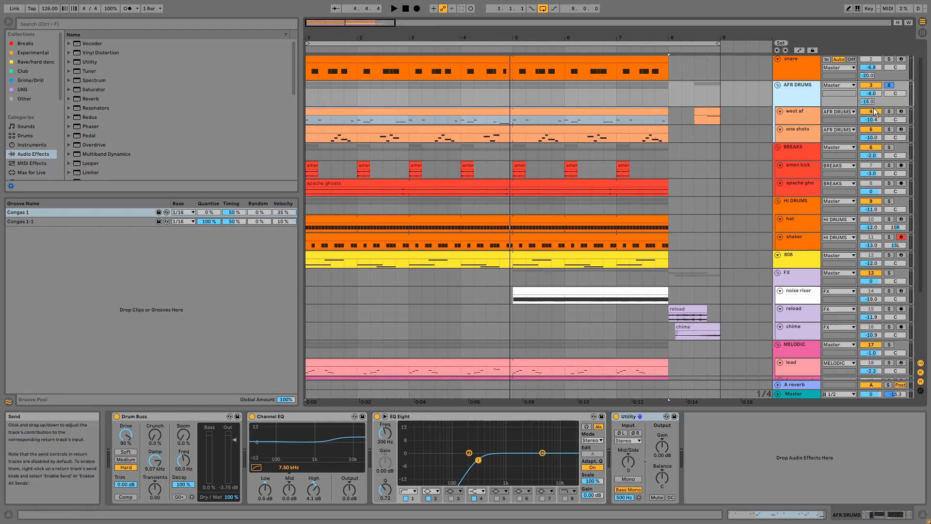
- Solo the BREAKS group, optimize the arrangement's track heights, and play from the start of the apache ghosts clip
left_click(887, 148)
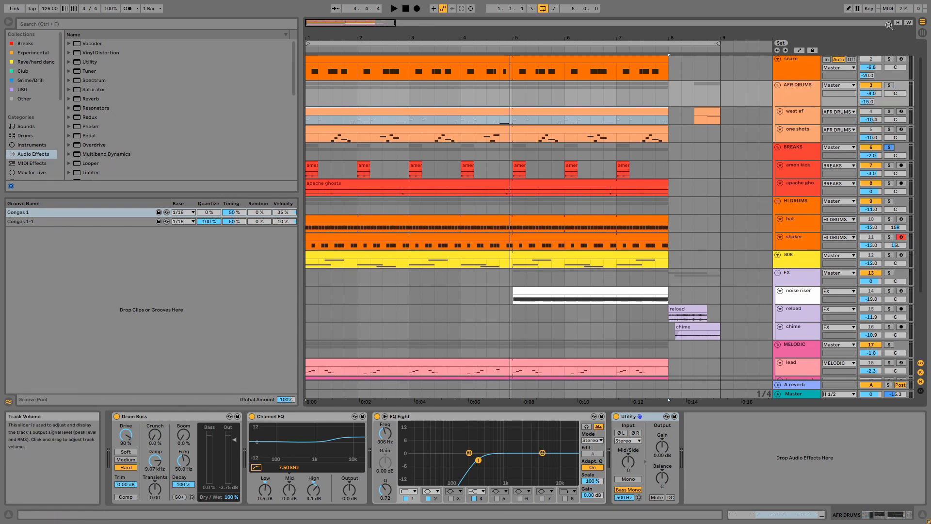
left_click(898, 23)
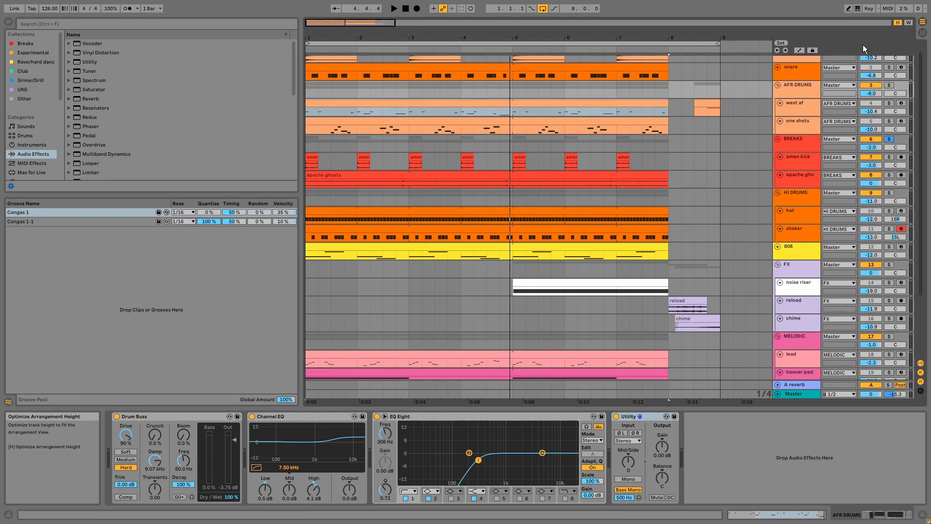
left_click(474, 173)
key("space")
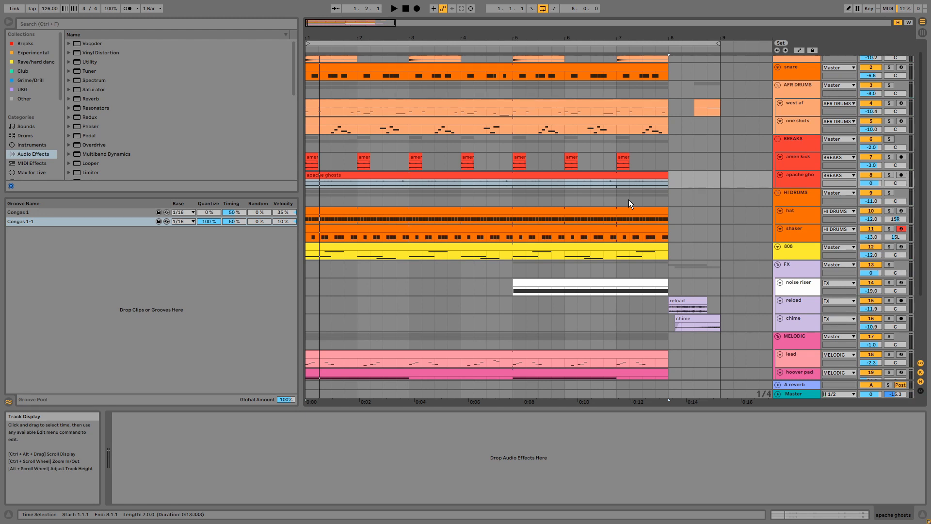
- Solo the amen kick track within BREAKS and play its clips at bars 1 and 2
left_click(889, 157)
left_click(362, 165)
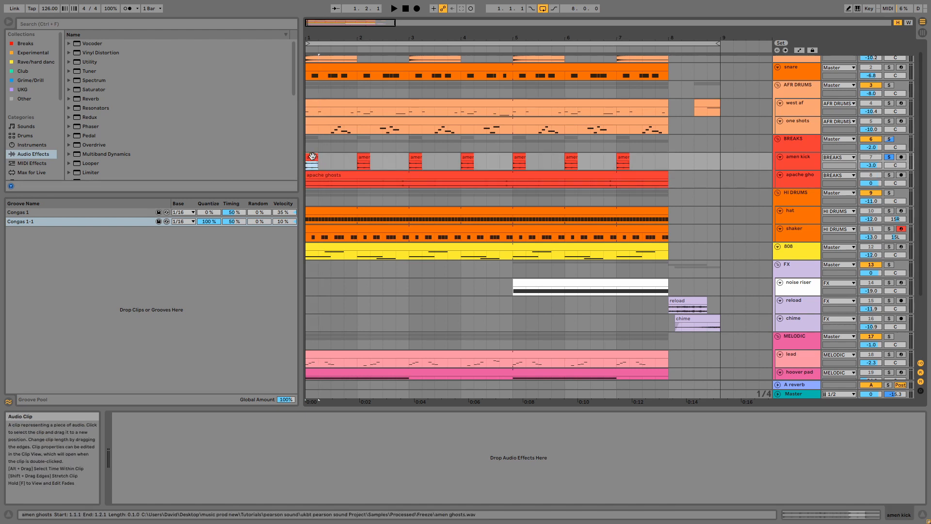
key("space")
left_click(361, 155)
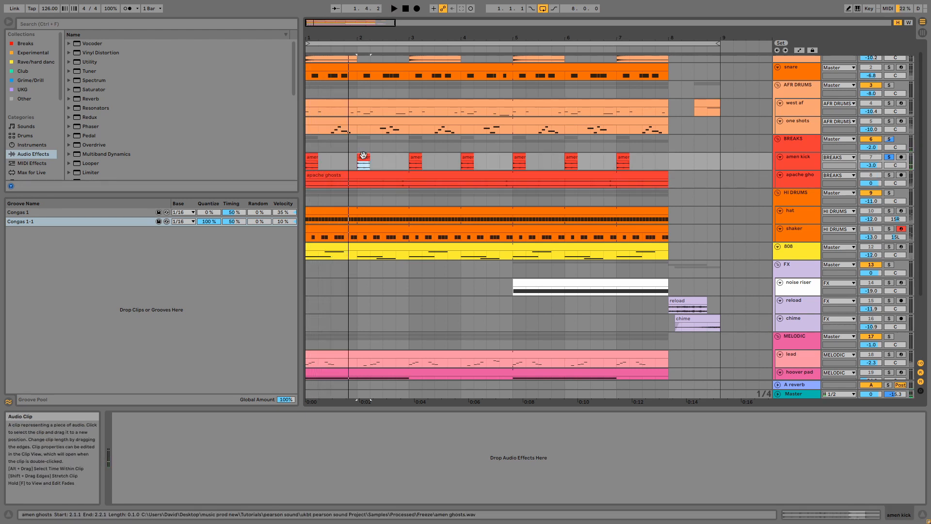
key("space")
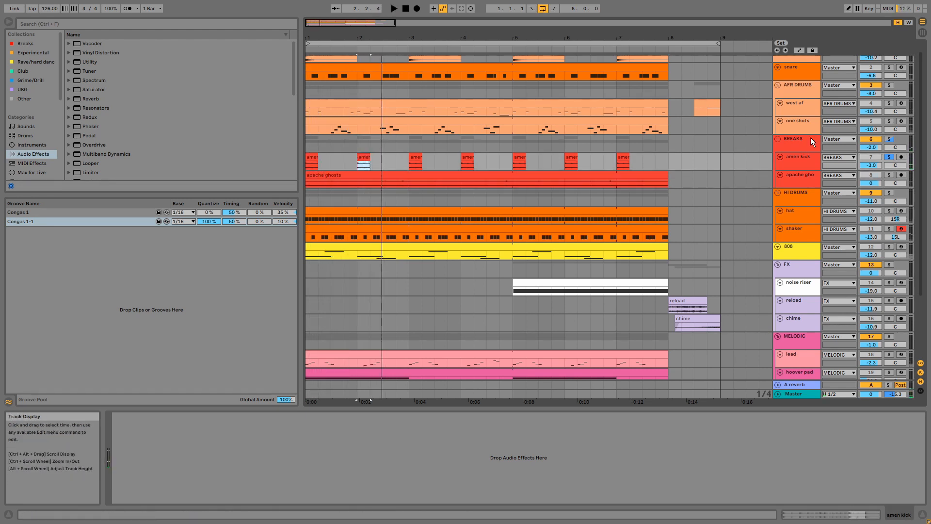
- Play the apache ghosts clip in solo with its waveform and clip settings shown, and return to the unsoloed arrangement
left_click(889, 174)
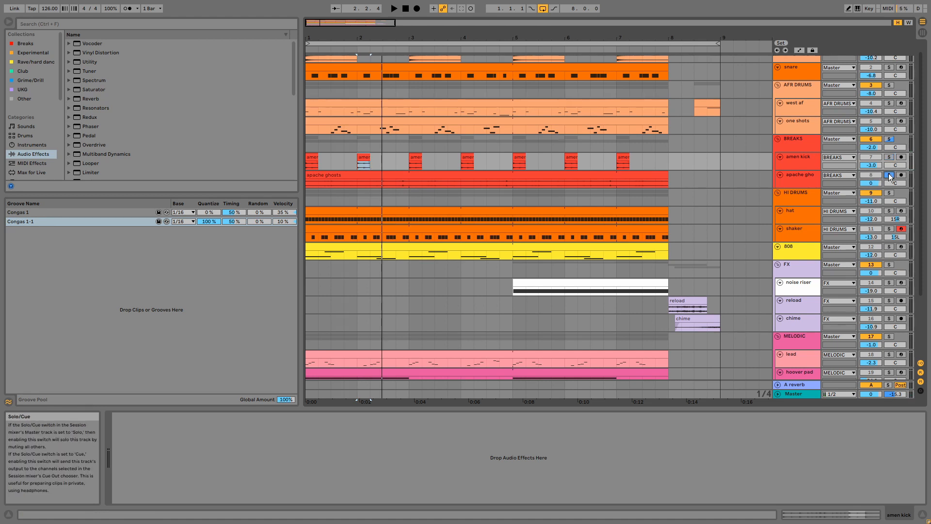
left_click(630, 178)
double_click(630, 178)
key("space")
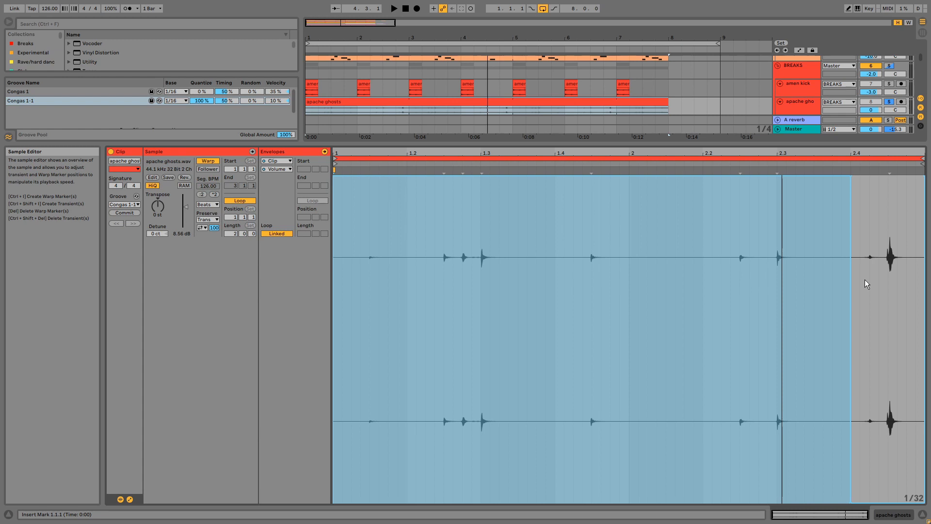
key("shift+Tab")
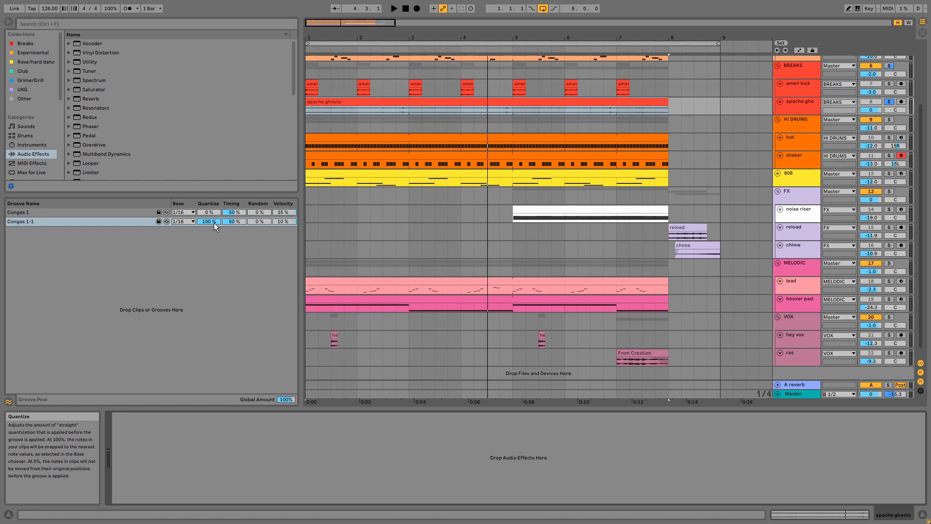
left_click(889, 102)
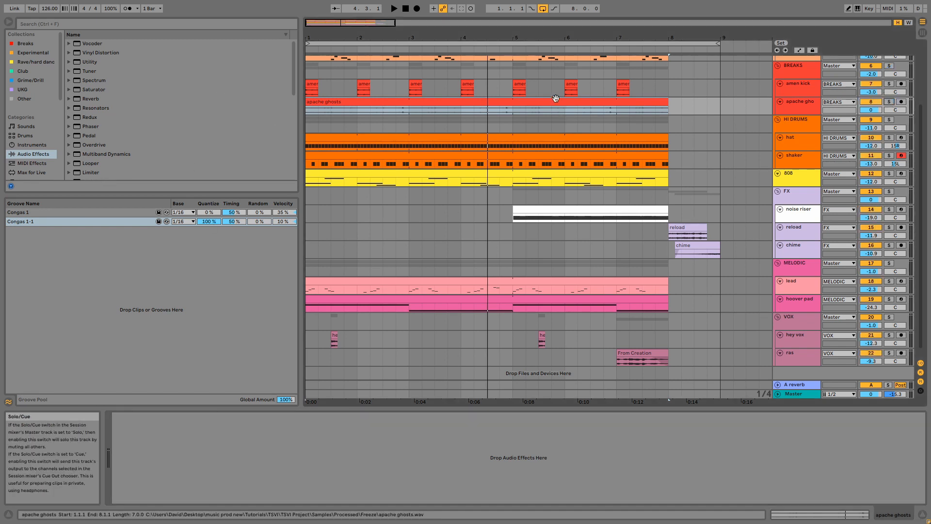
- Play the full arrangement from the start of the apache ghosts clip, muting and unmuting the BREAKS group to compare
left_click(554, 105)
scroll(554, 123, "up", 2)
key("space")
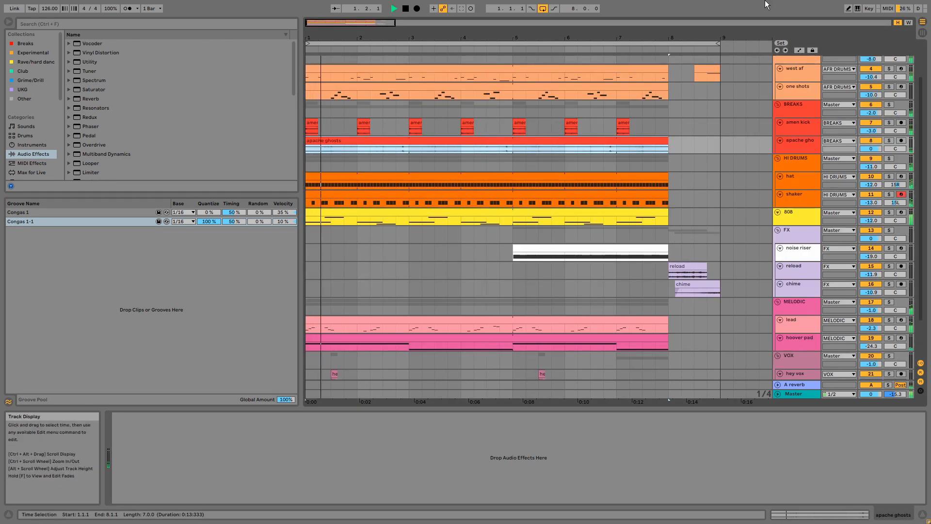
left_click(876, 105)
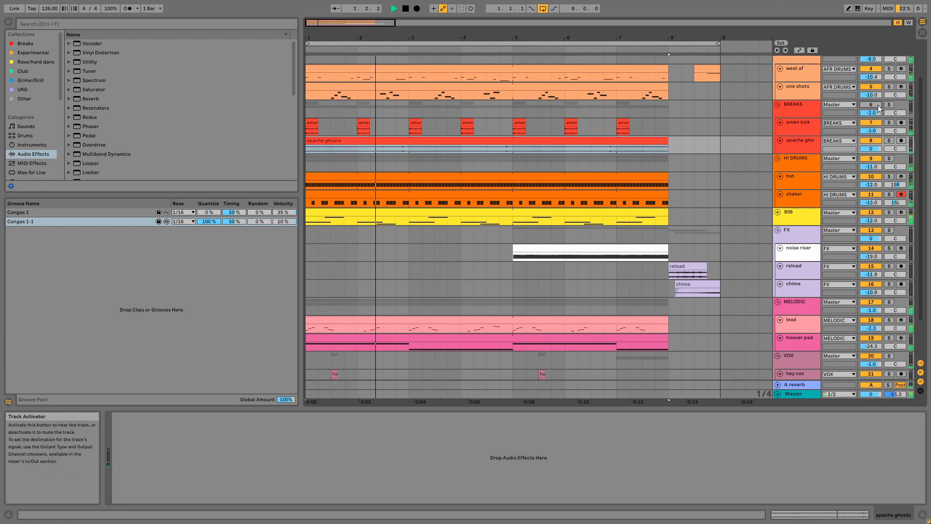
left_click(878, 105)
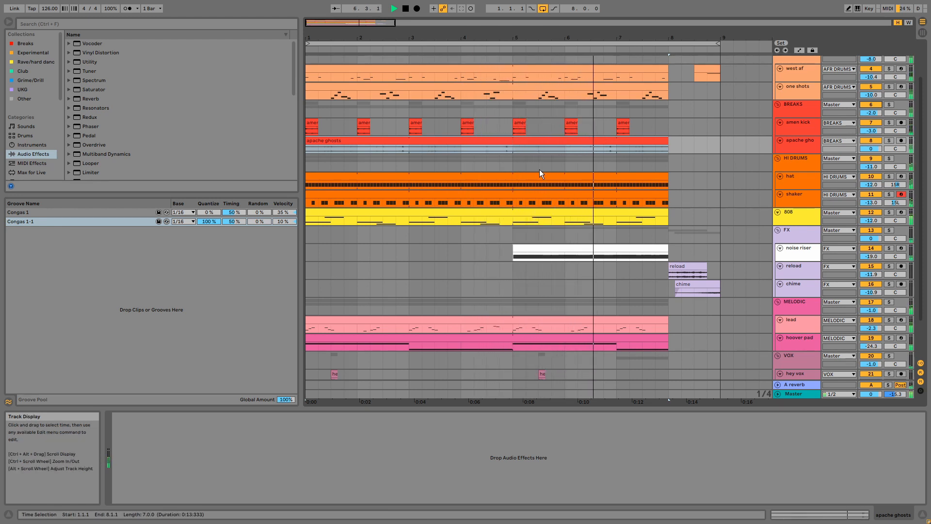
key("space")
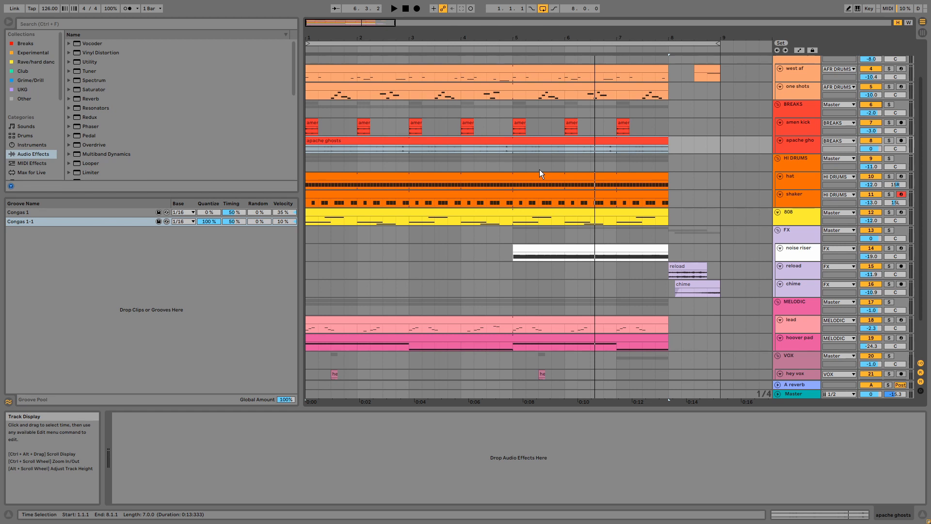
- Review the BREAKS group's Drum Buss and EQ Eight, and enlarge its track to reveal the reverb send
left_click(807, 104)
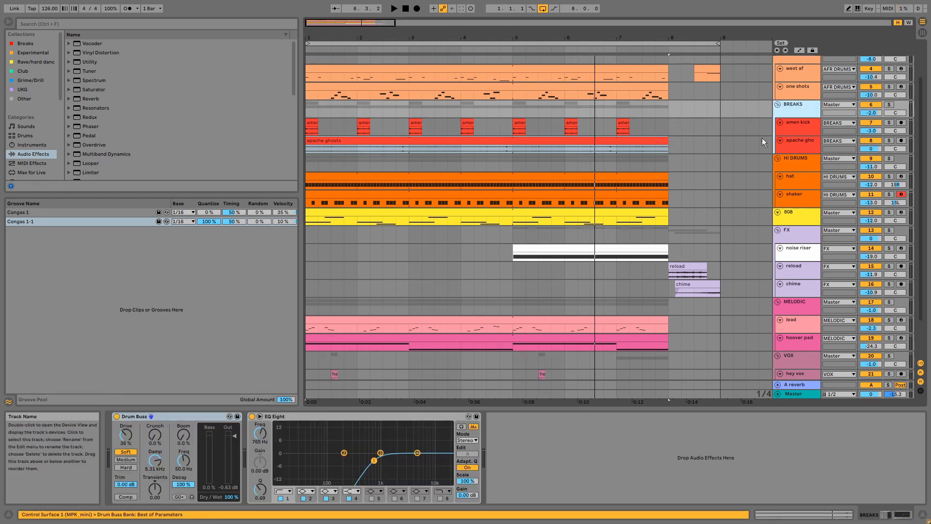
left_click(199, 417)
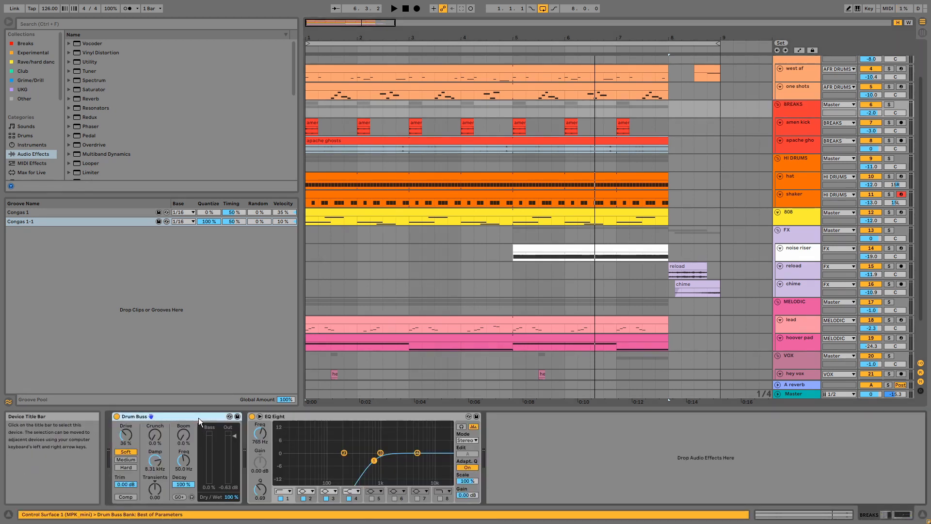
left_click(301, 417)
left_click(809, 114)
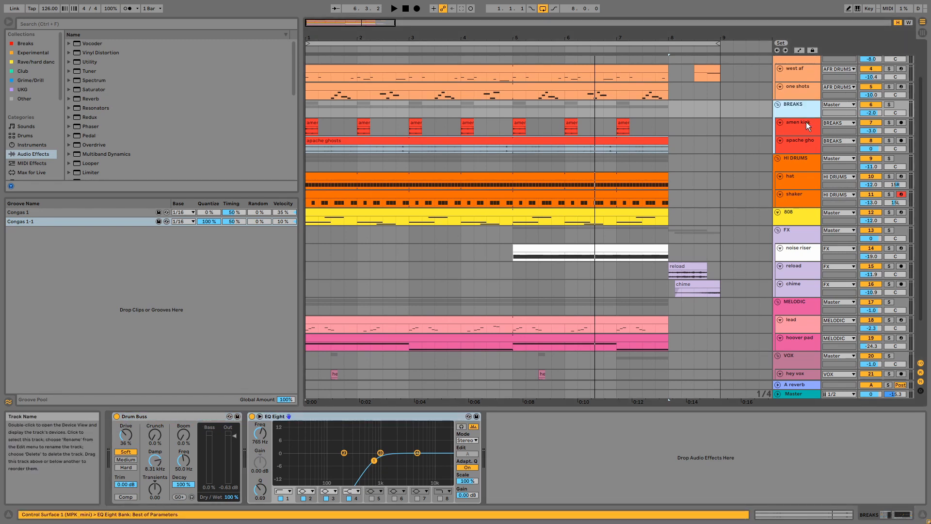
left_click_drag(806, 118, 806, 125)
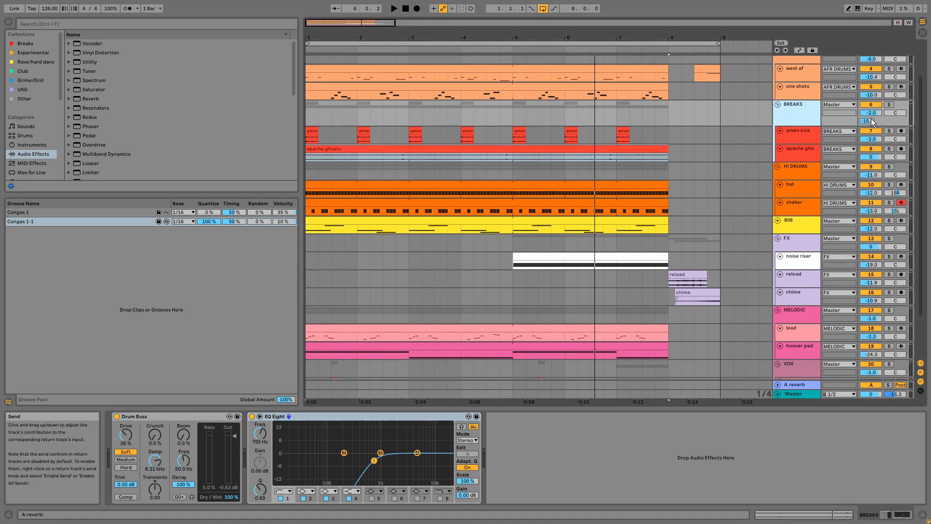
- Solo the HI DRUMS group, play it from the start of the hat clip with track heights fitted to the window, and unsolo it
left_click(724, 182)
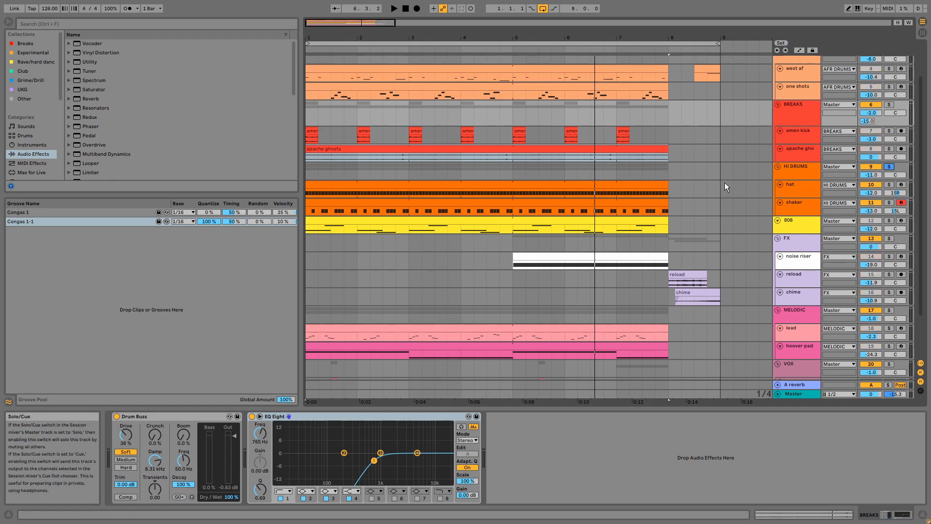
left_click(646, 185)
key("space")
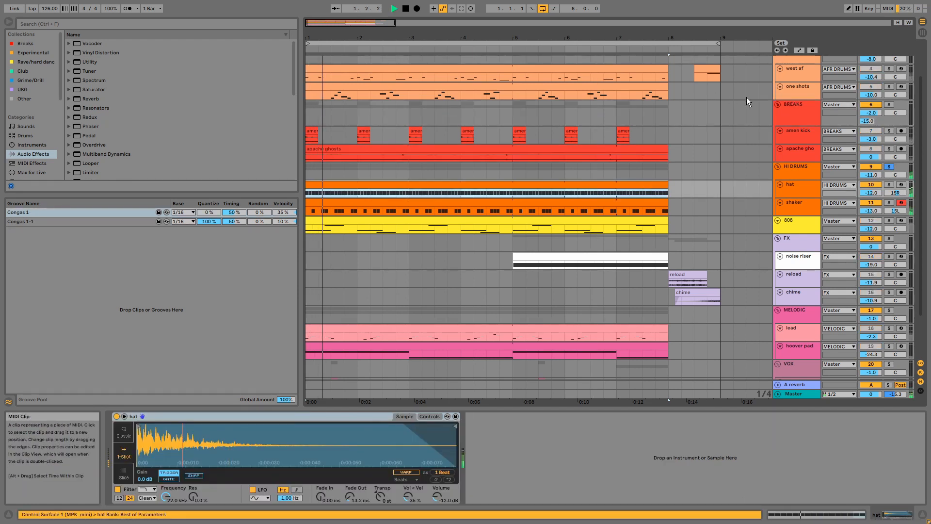
left_click(898, 22)
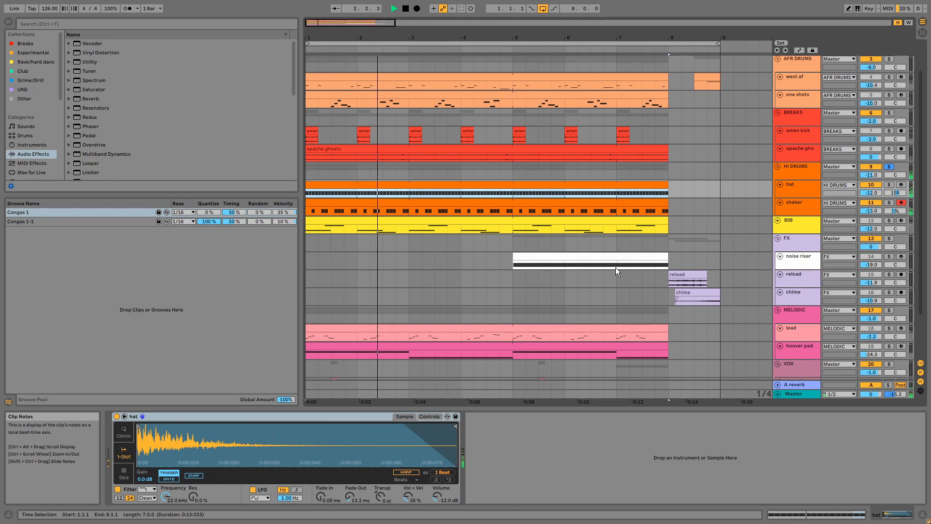
left_click(889, 167)
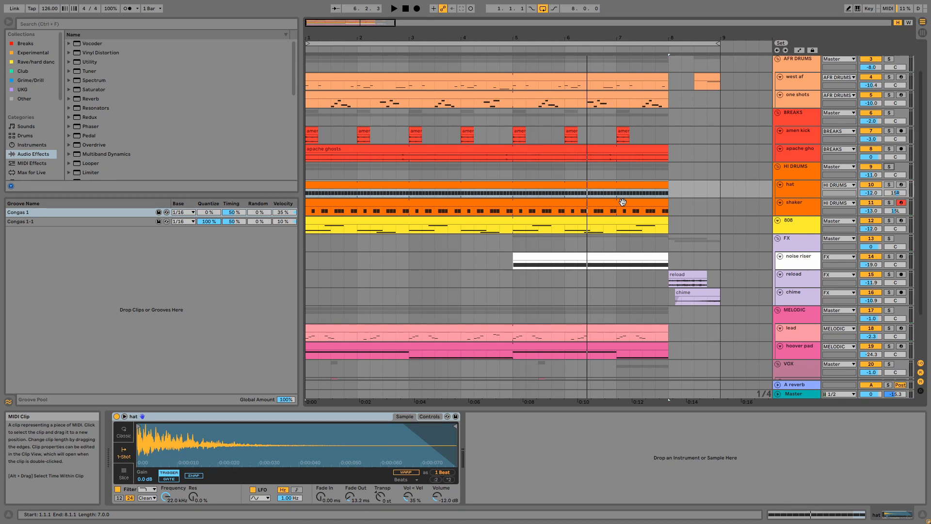
- Examine the notes and velocities of the hat clip and the shaker clip in the MIDI note editor
double_click(615, 190)
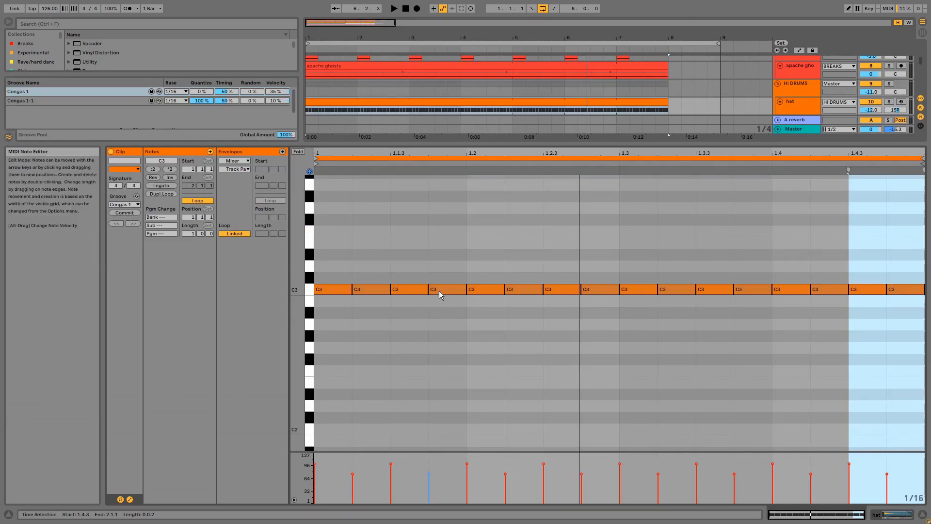
key("shift+Tab")
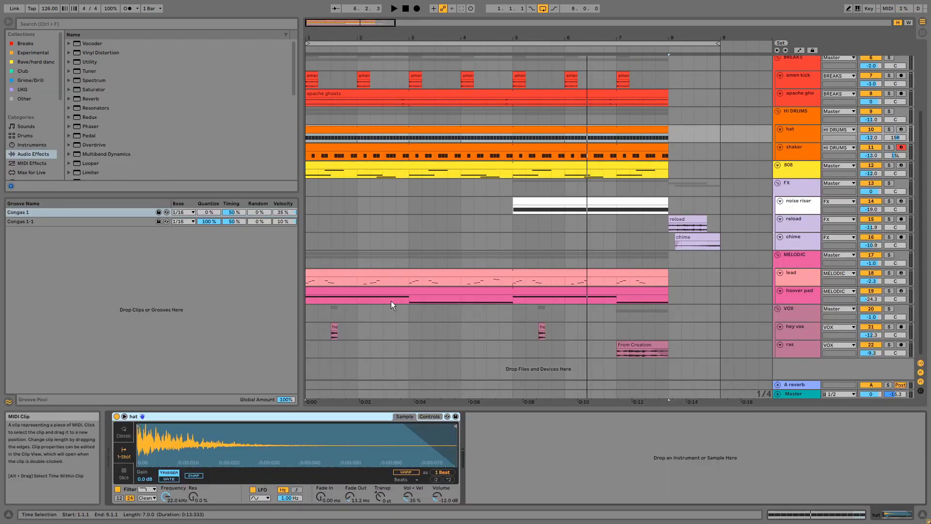
double_click(444, 150)
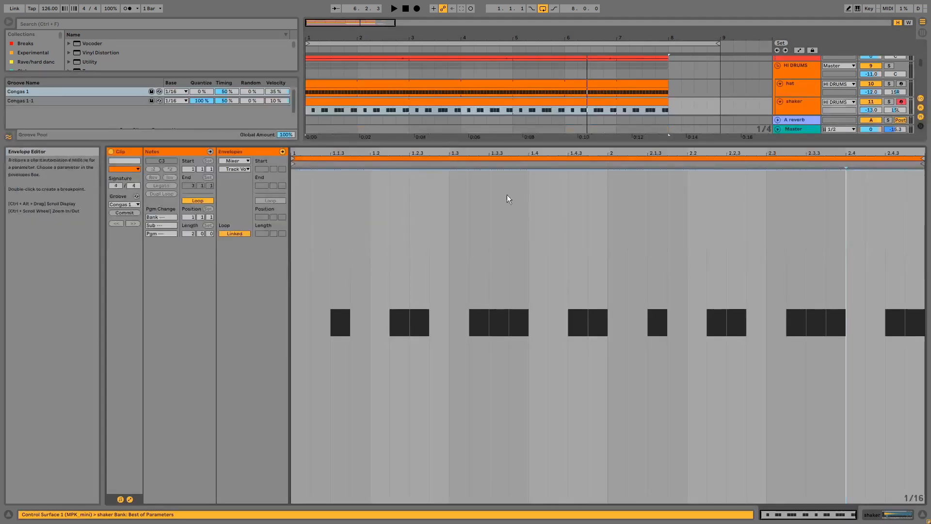
left_click(282, 152)
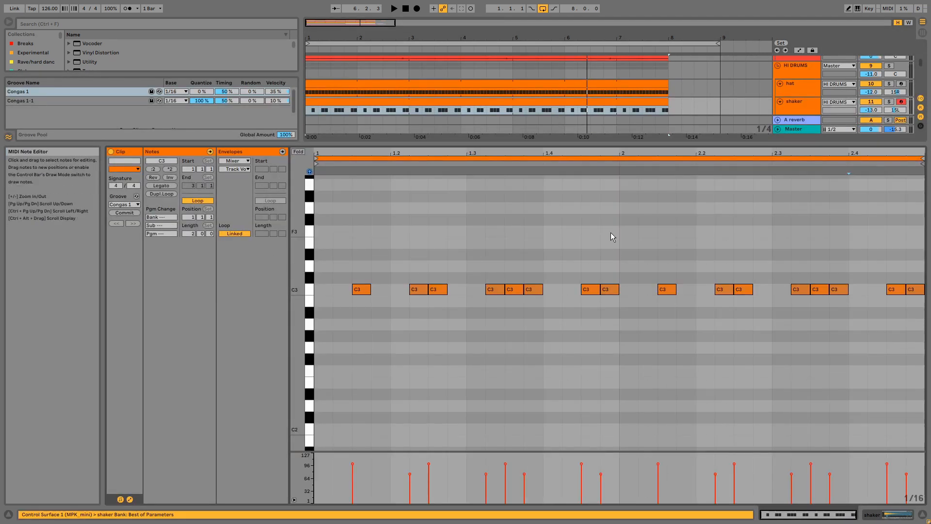
- Play the arrangement from bar 1, soloing and unsoloing the shaker track to hear its pattern alone
key("space")
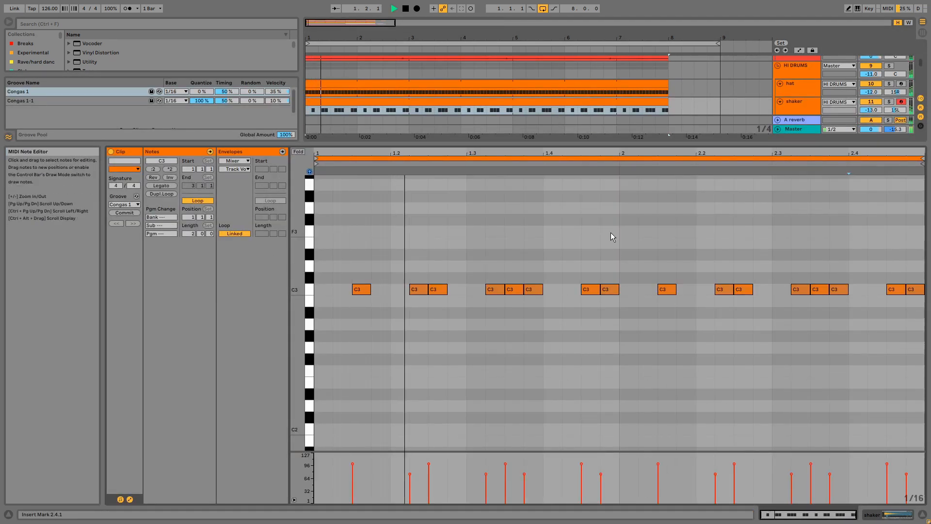
left_click(888, 102)
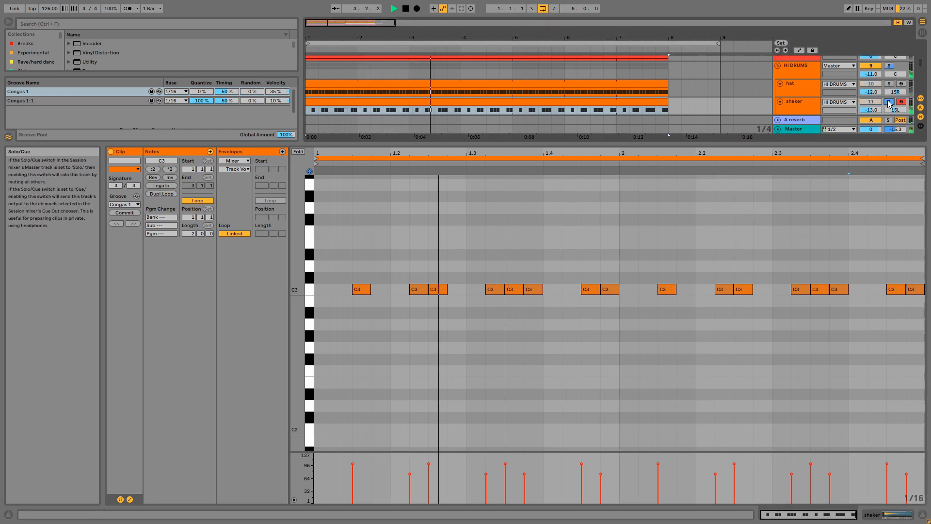
left_click(889, 101)
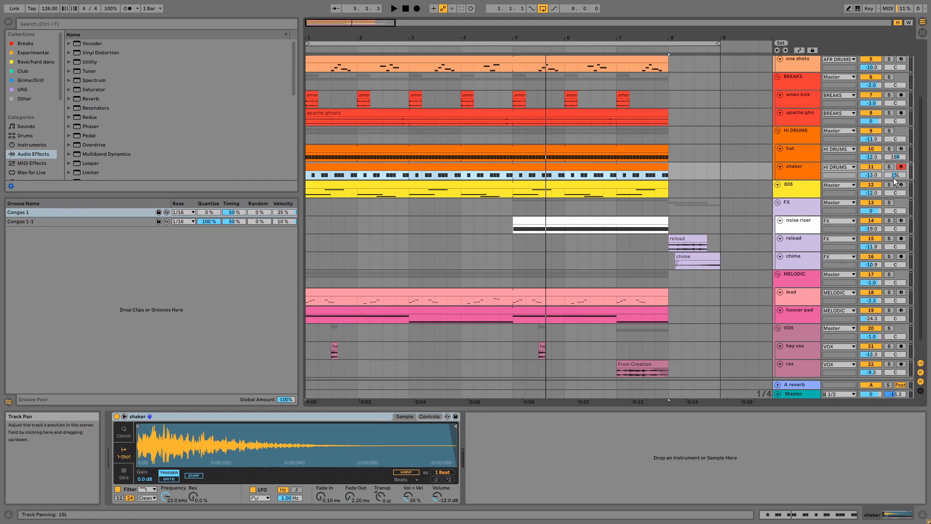
- Play the HI DRUMS group in solo from bar 1 and review its Erosion, Drum Buss and EQ Eight
left_click(800, 135)
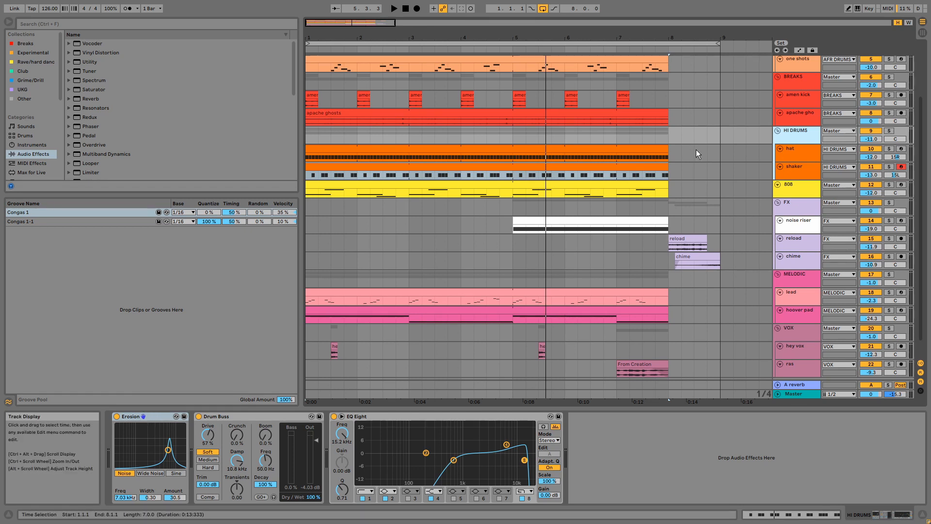
left_click(891, 131)
left_click(566, 150)
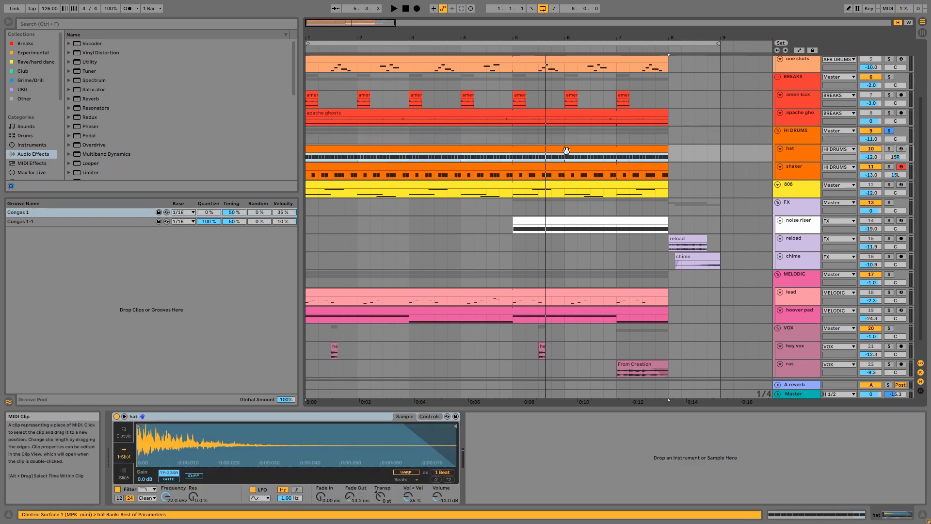
key("space")
left_click(789, 132)
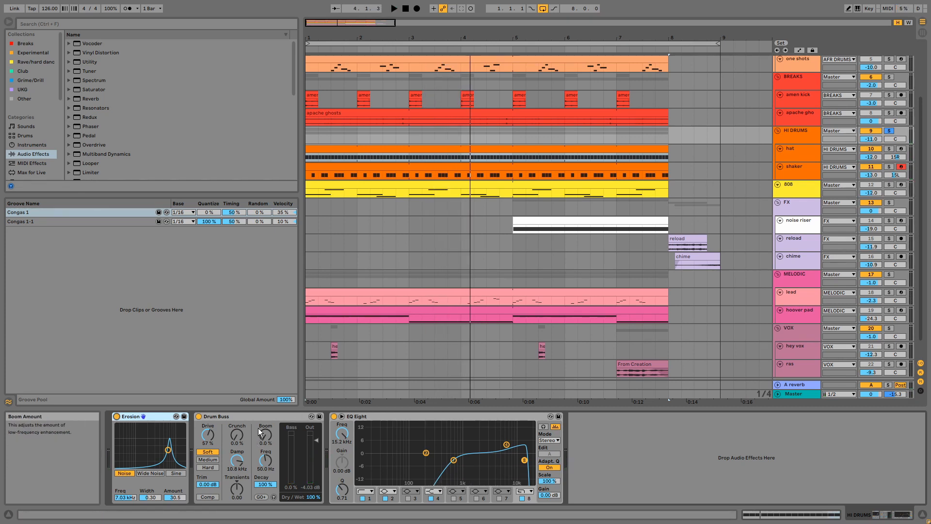
- Enlarge the HI DRUMS group track to reveal its reverb send
left_click(811, 134)
left_click(807, 149)
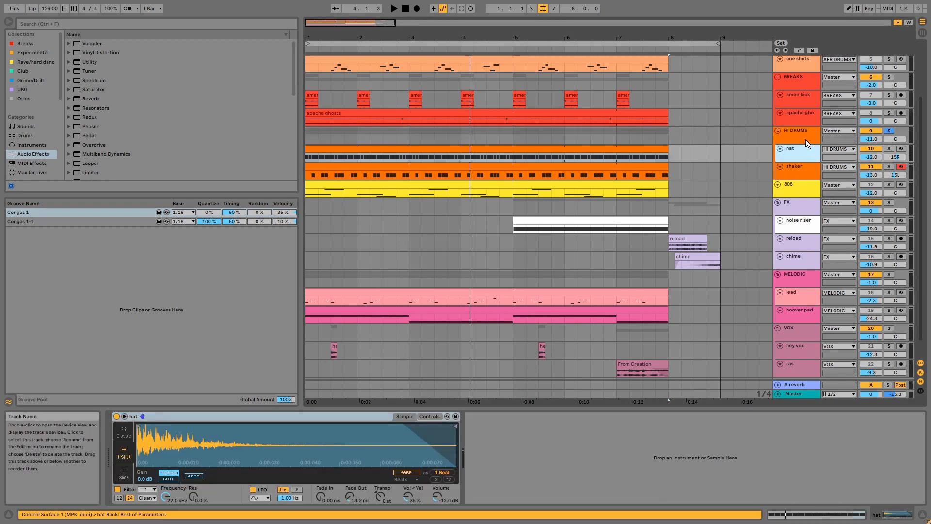
left_click_drag(805, 144, 872, 154)
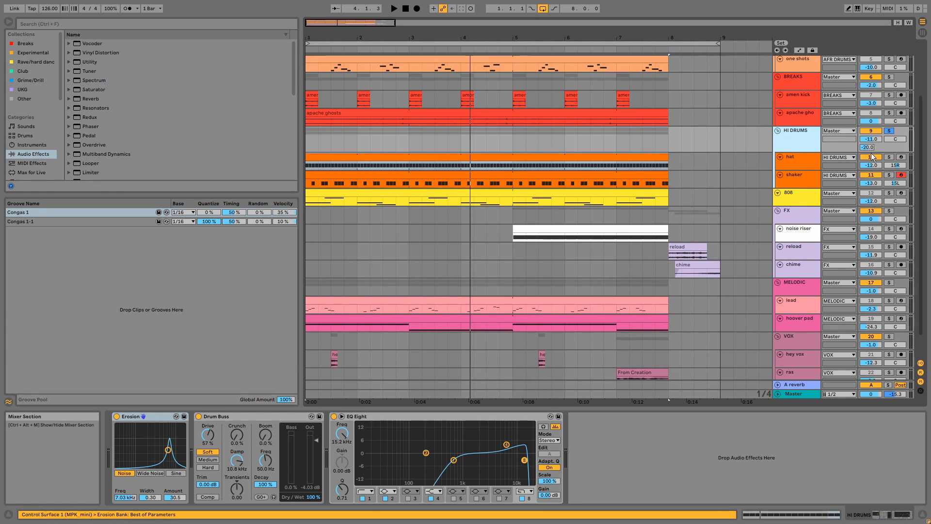
- Solo the 808 track and play its clip from bar 1 with all track heights fitted to the window
left_click(889, 192)
left_click(592, 189)
key("space")
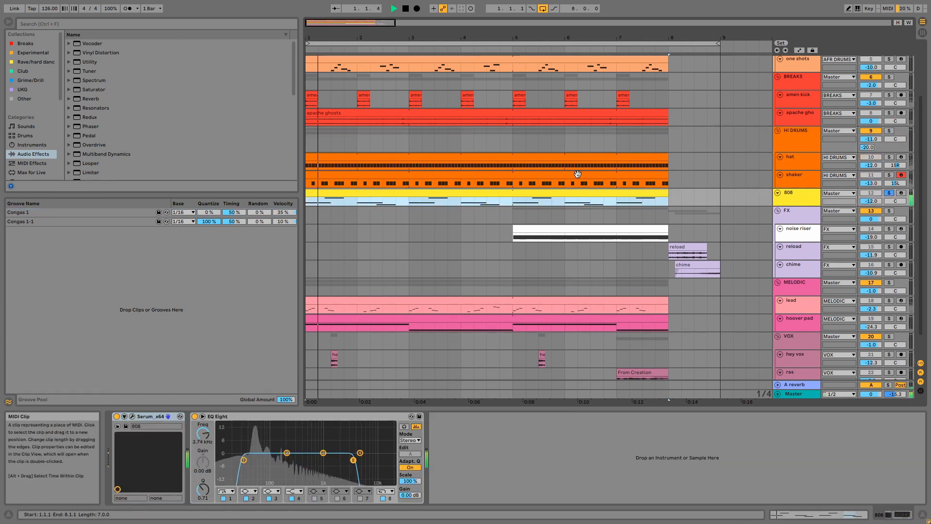
left_click(899, 23)
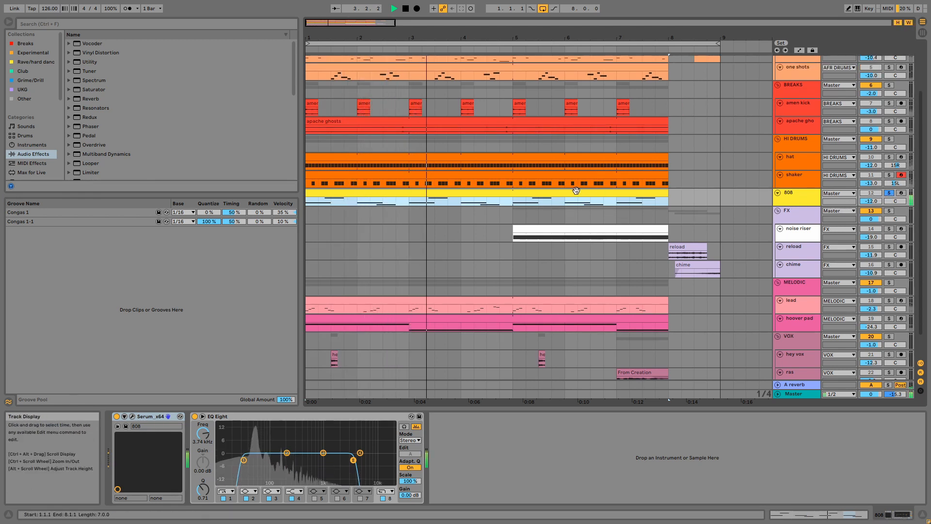
- Examine the 808 clip's notes during playback, unsolo the track and return to its device chain
double_click(569, 192)
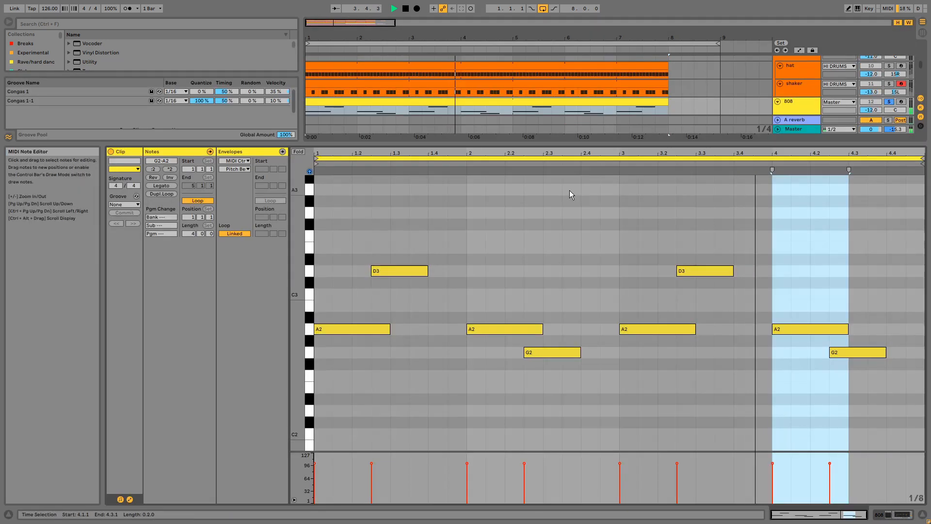
left_click(889, 102)
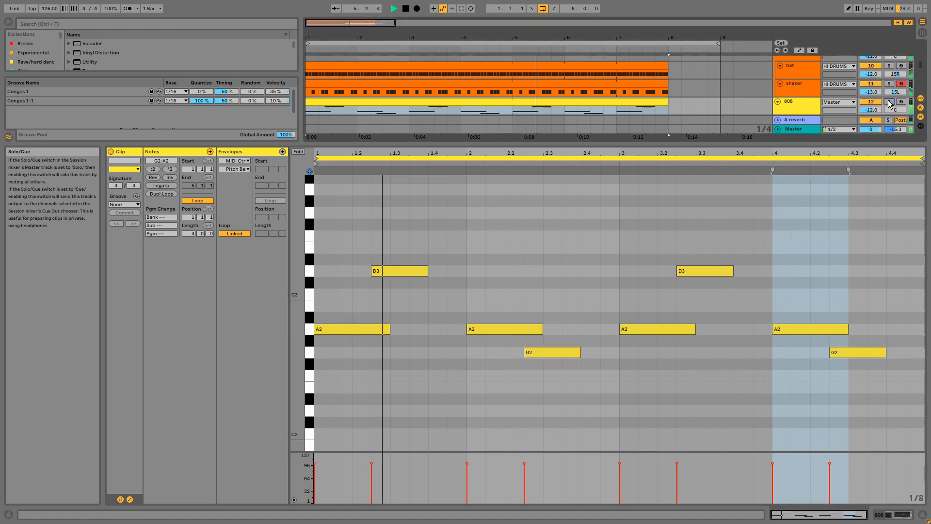
key("shift+Tab")
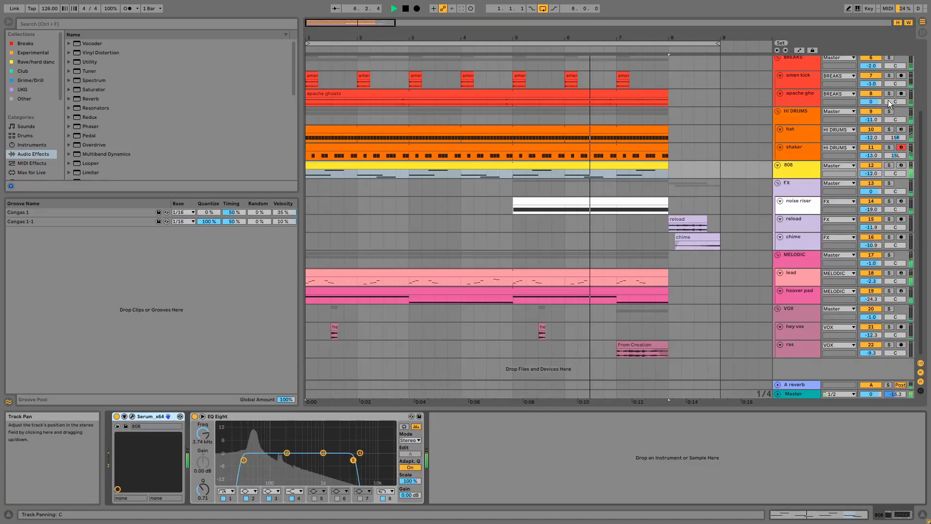
- Review the 808's Serum oscillator, modulation matrix and distortion settings, and enlarge the 808 track to reveal its reverb send
left_click(132, 416)
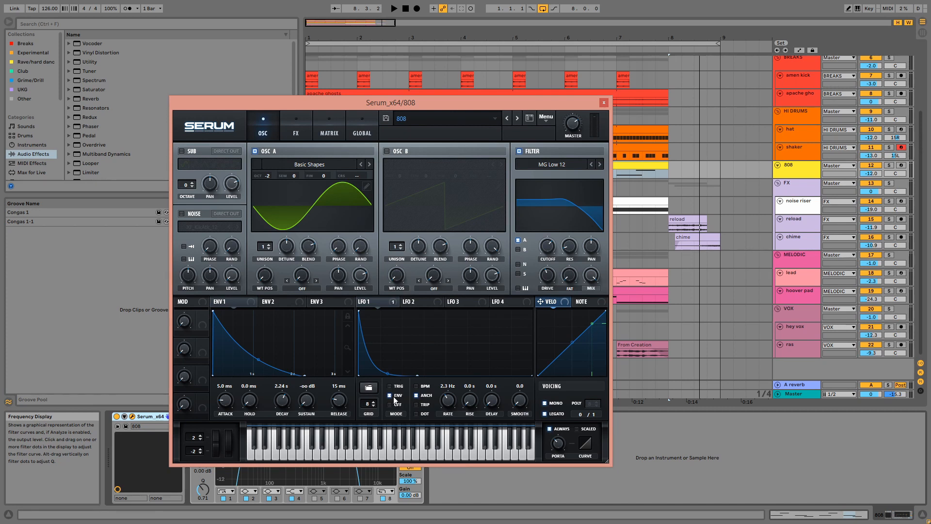
left_click(329, 127)
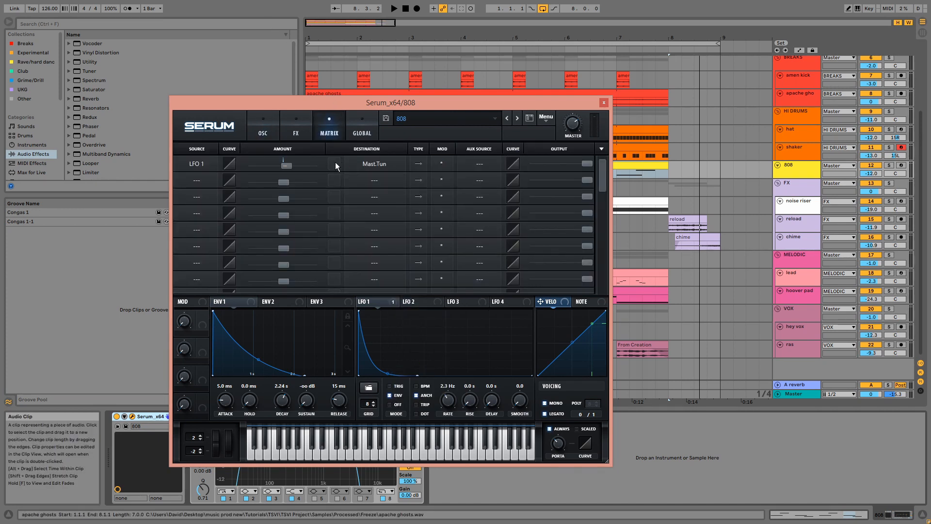
left_click(300, 129)
left_click(267, 135)
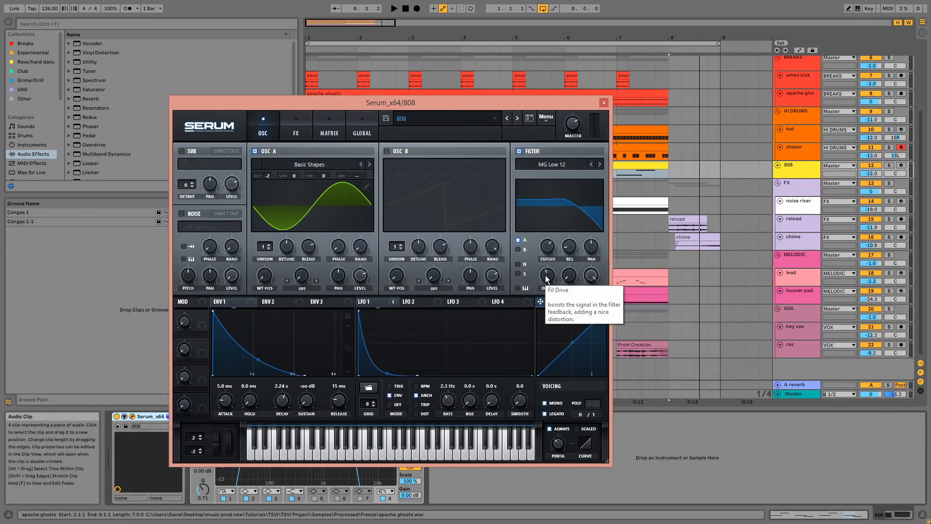
left_click(298, 135)
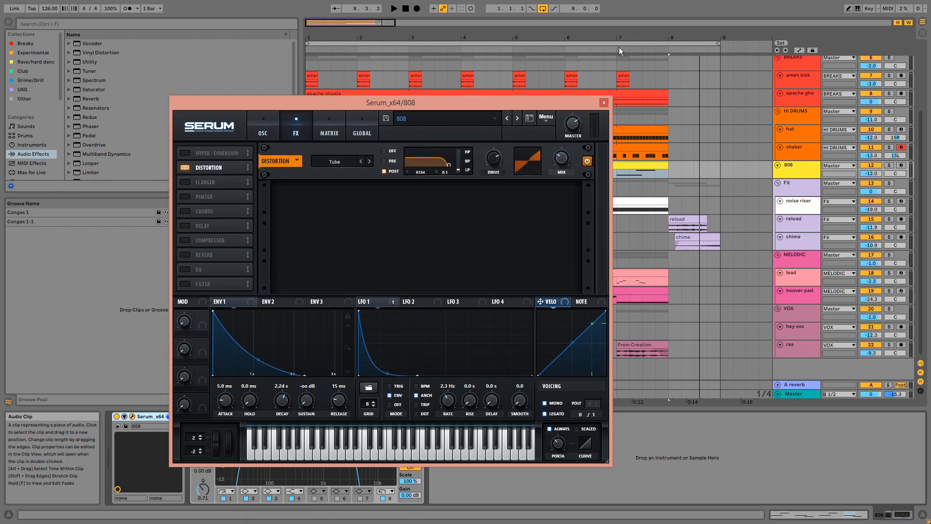
left_click(603, 103)
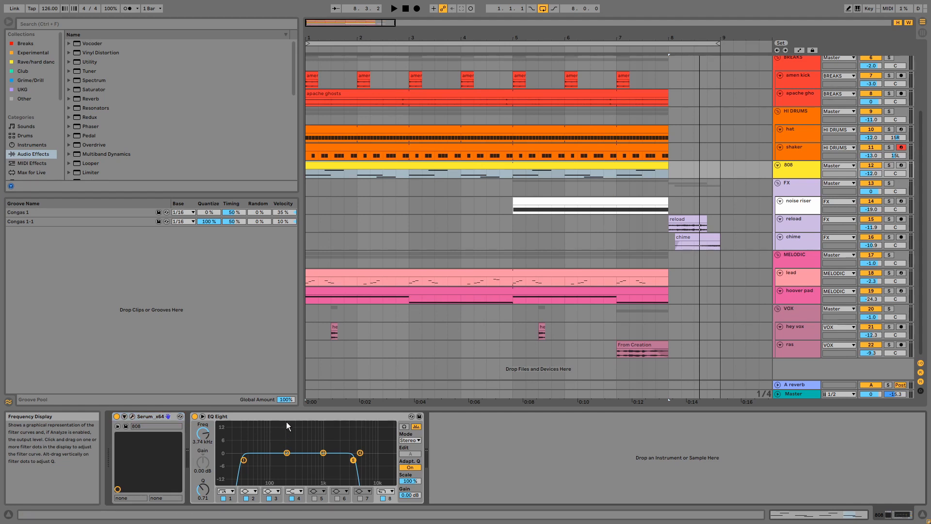
left_click(803, 167)
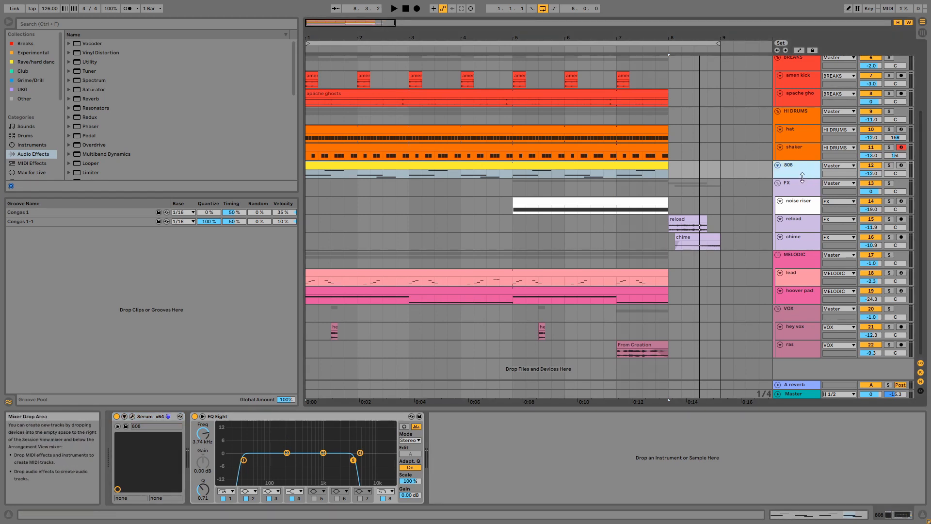
left_click_drag(802, 178, 802, 186)
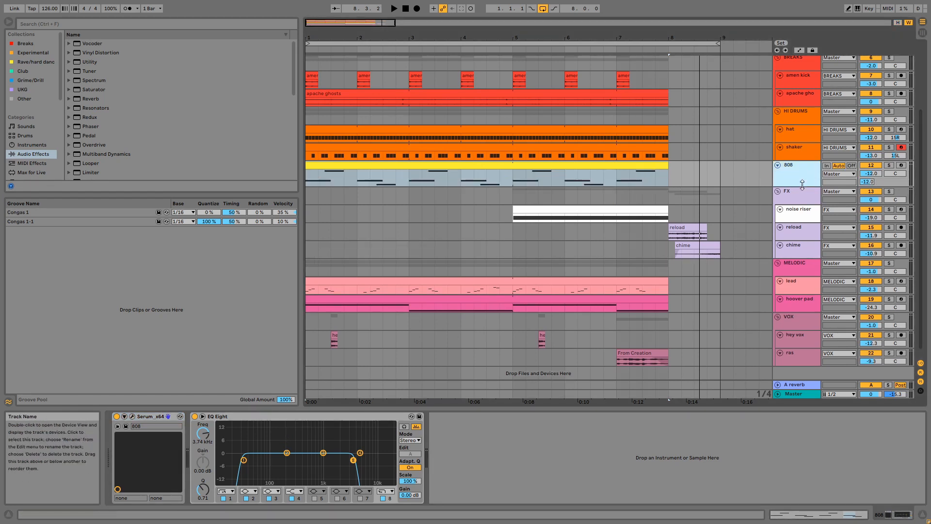
- Solo the FX group and play it from the start of the noise riser clip at bar 5 through the reload and chime clips
left_click(888, 191)
left_click(575, 210)
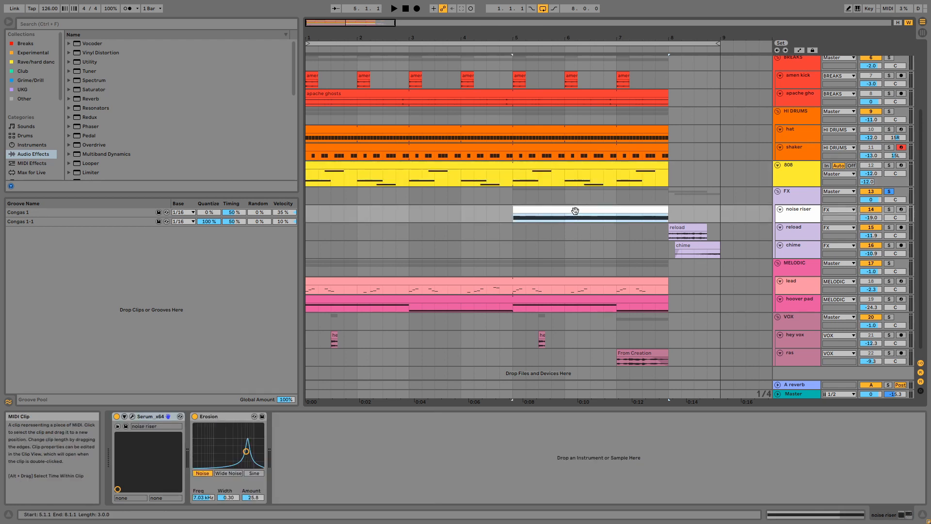
key("space")
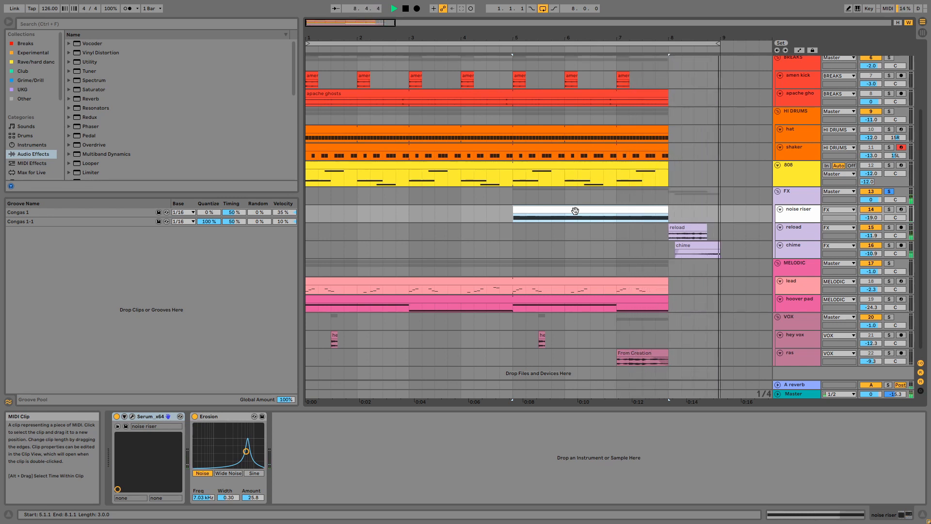
key("space")
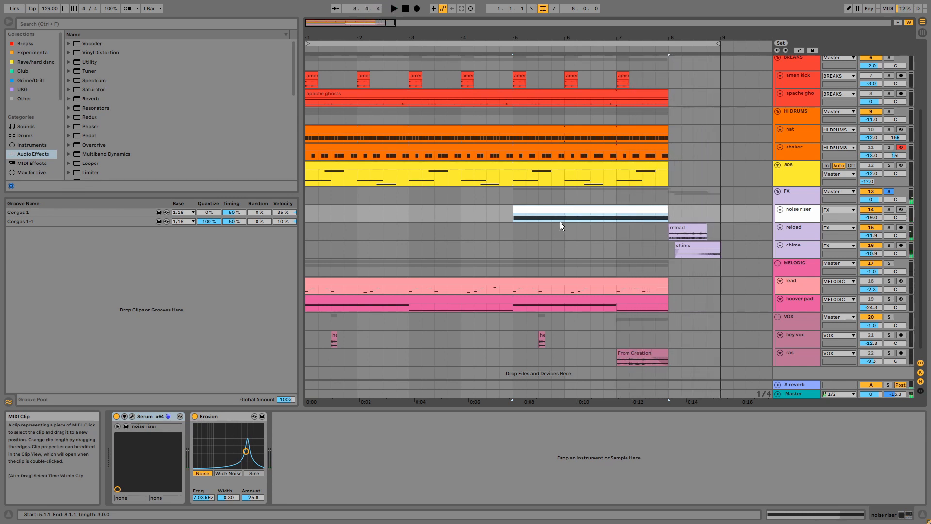
- Review the noise riser's Serum patch, including its noise oscillator, filter, LFO 2 and the Hyper/Dimension and Distortion effects
left_click(133, 416)
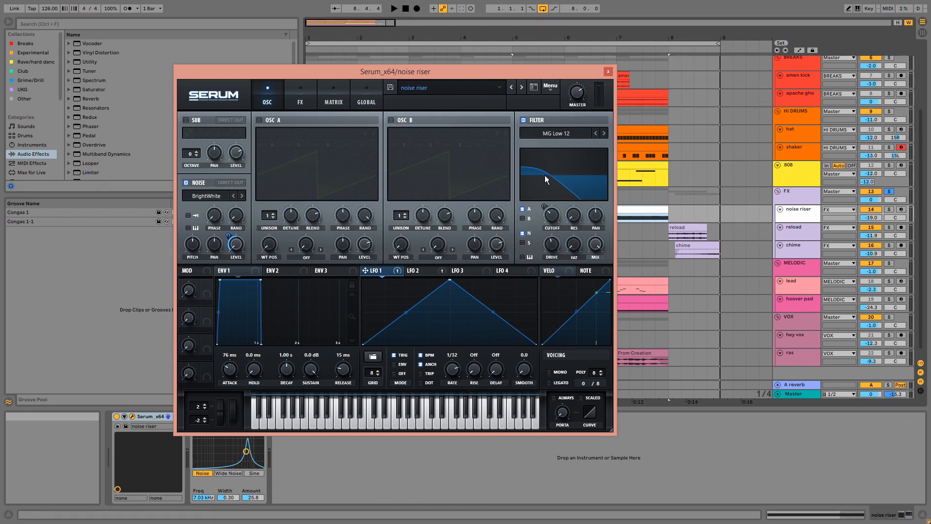
left_click(429, 272)
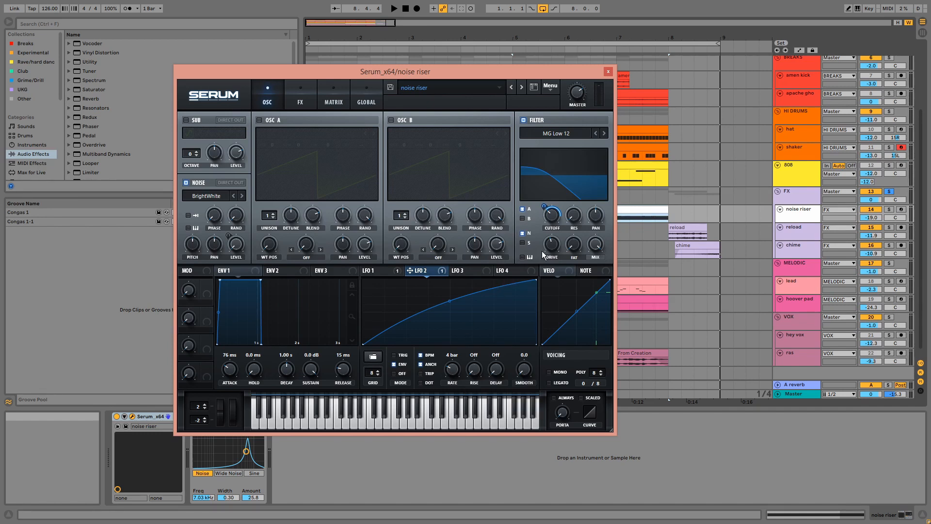
left_click(300, 103)
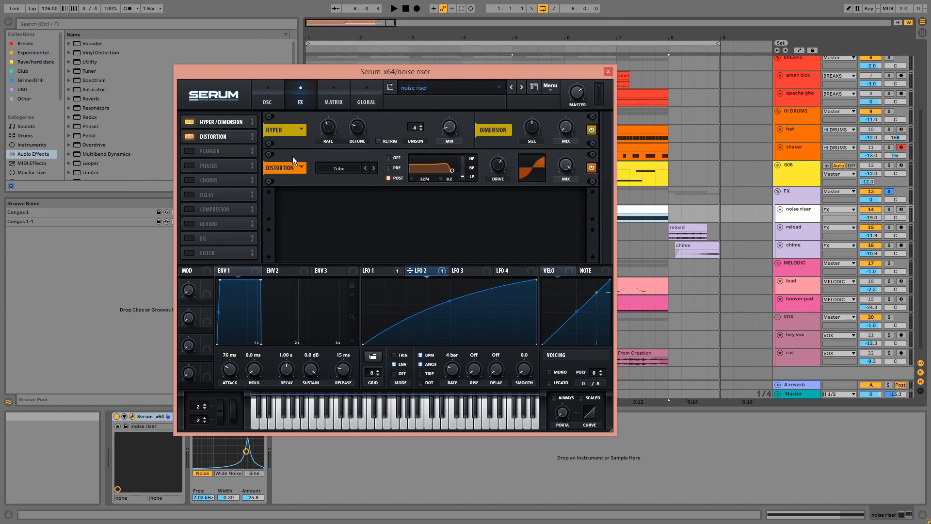
left_click(608, 71)
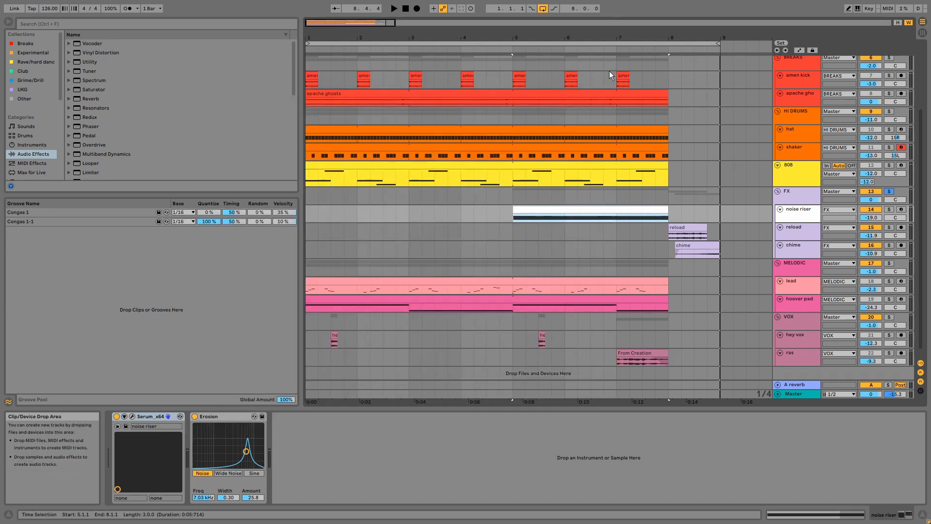
- Check the noise riser's Erosion effect, and solo the reload track and play its clip
left_click(243, 418)
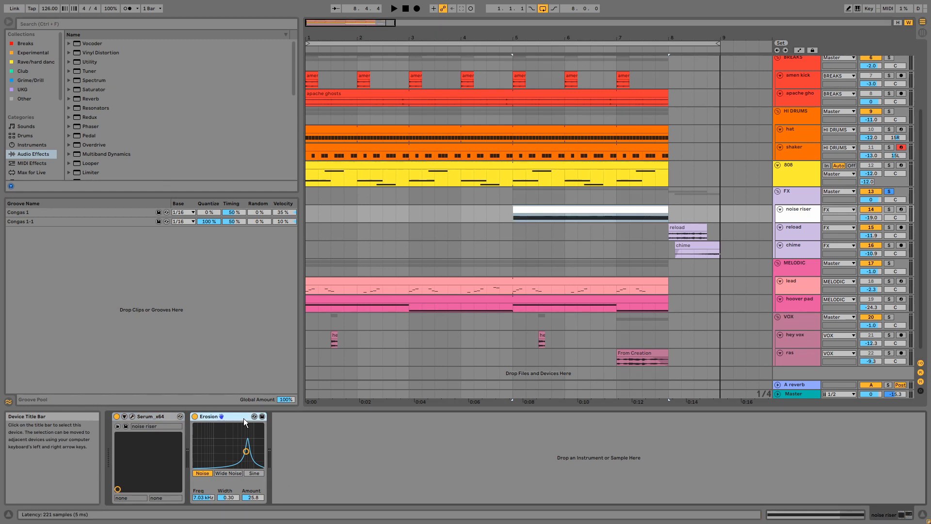
left_click(694, 226)
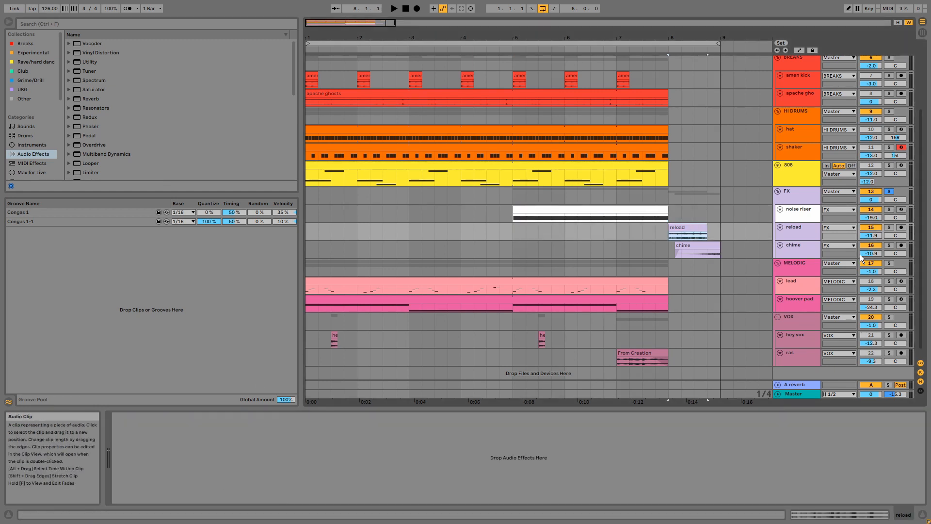
left_click(686, 228)
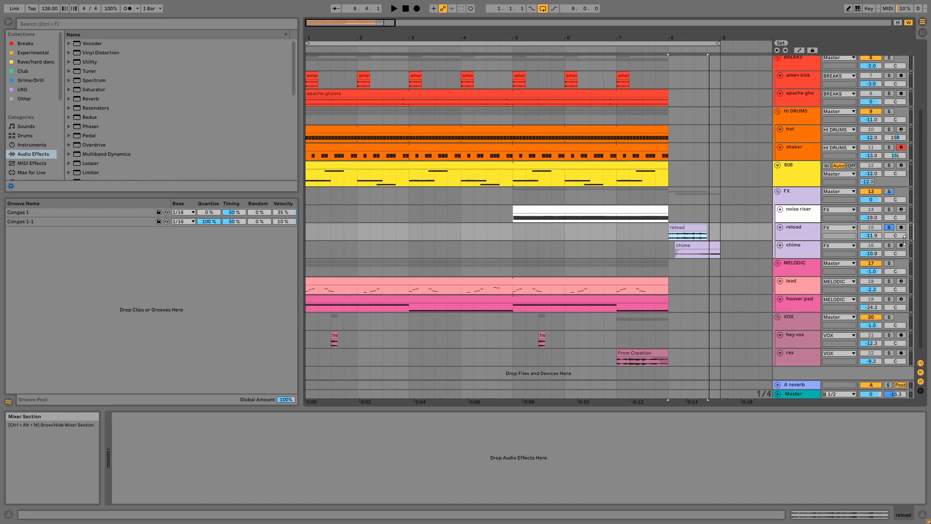
- Solo the chime track instead of reload, play its clip and review its EQ Eight
left_click(889, 245)
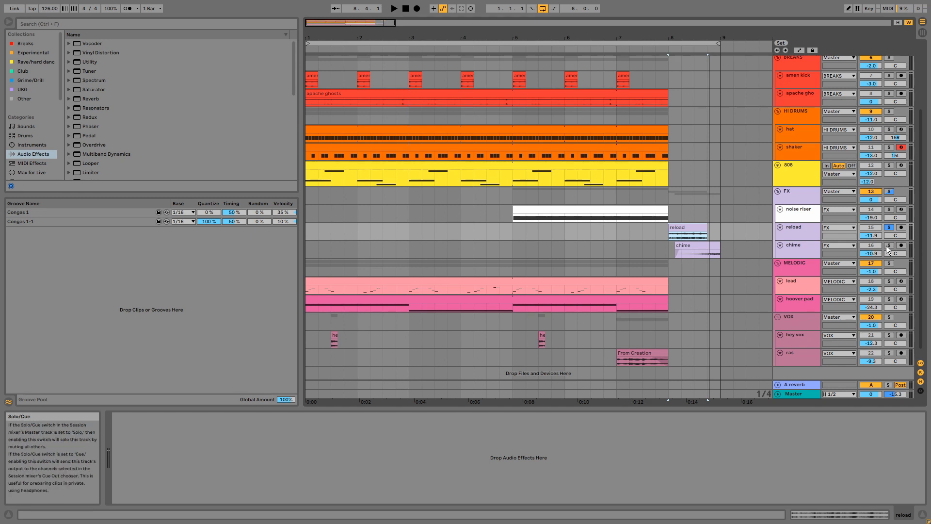
left_click(715, 246)
key("space")
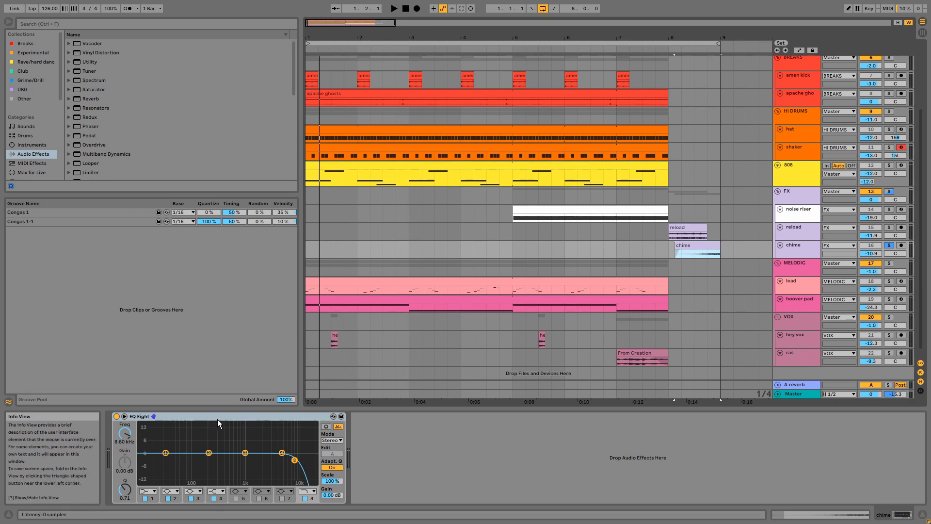
- Review the FX group's Drum Buss, EQ Eight and Echo, and enlarge the group track to reveal its reverb send
left_click(796, 192)
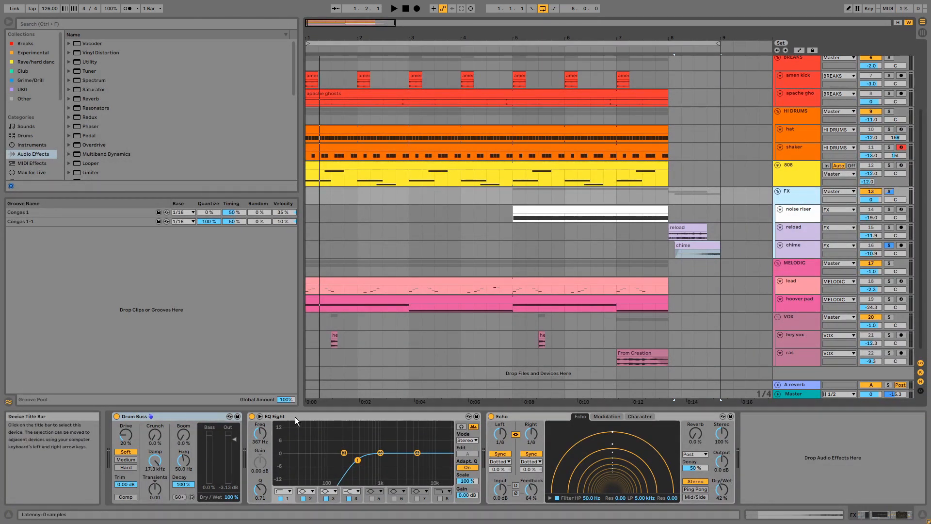
left_click(532, 416)
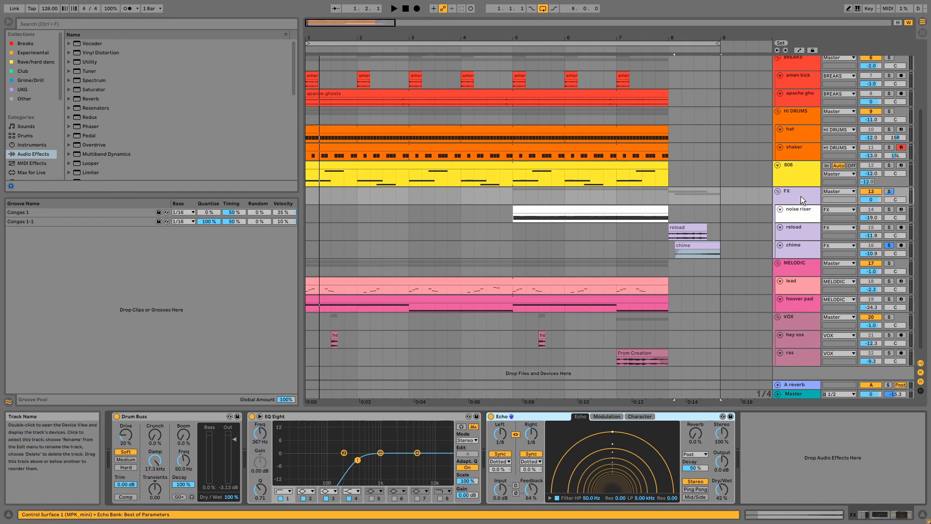
left_click_drag(806, 202, 806, 210)
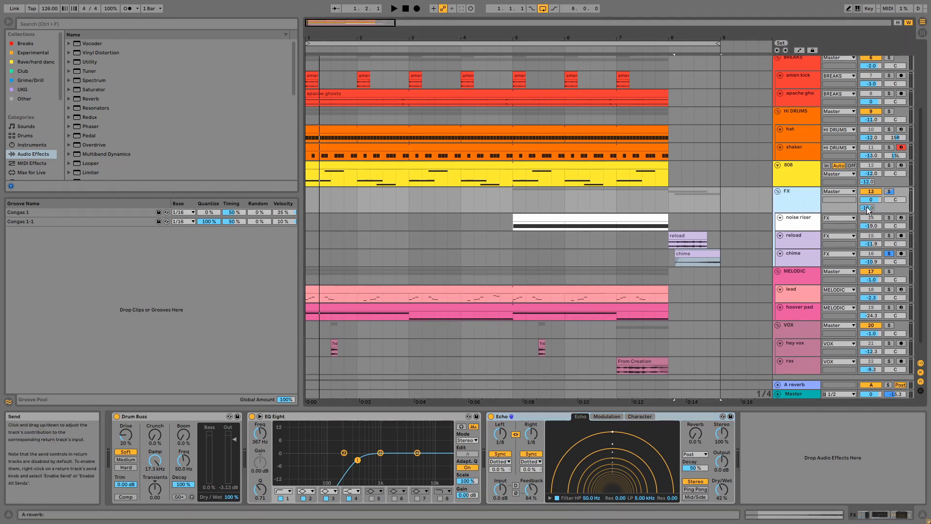
- Solo the lead track, examine its clip's MIDI notes and groove during playback from bar 1, then unsolo it and stop
left_click(889, 290)
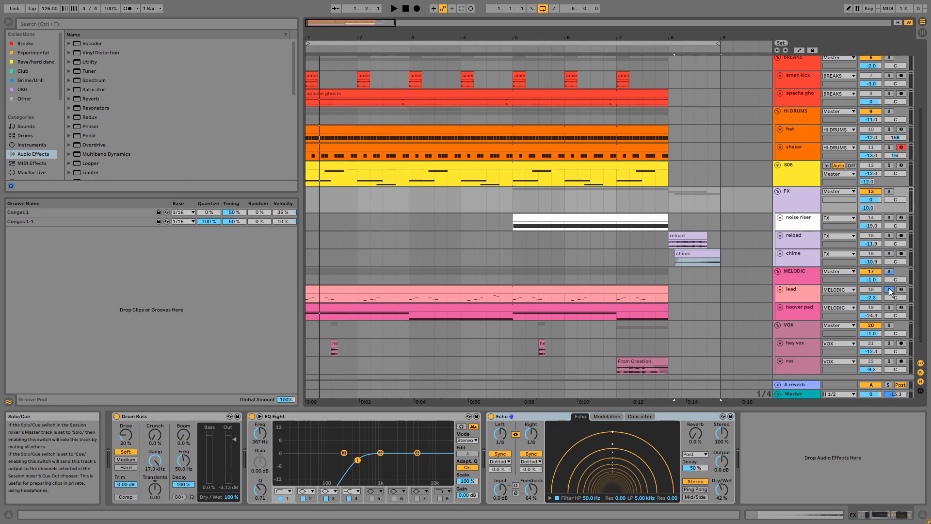
left_click(568, 286)
key("space")
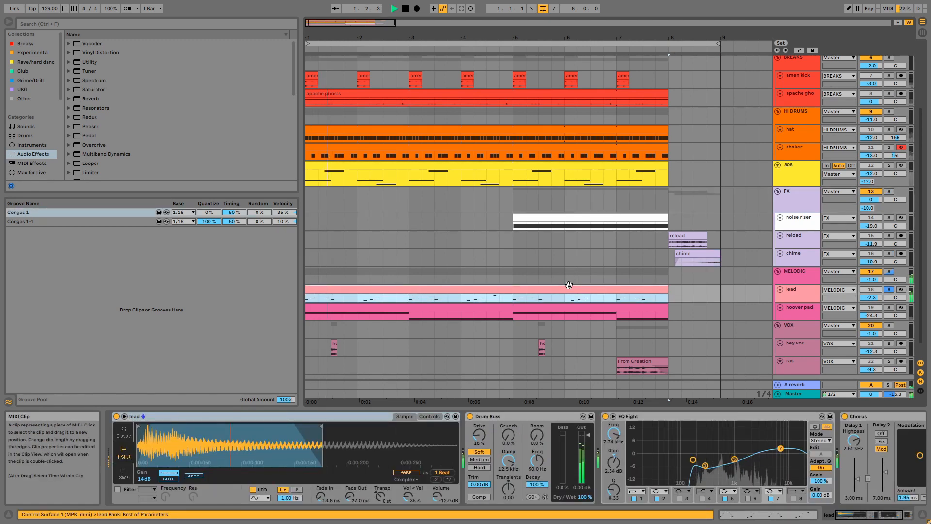
double_click(569, 286)
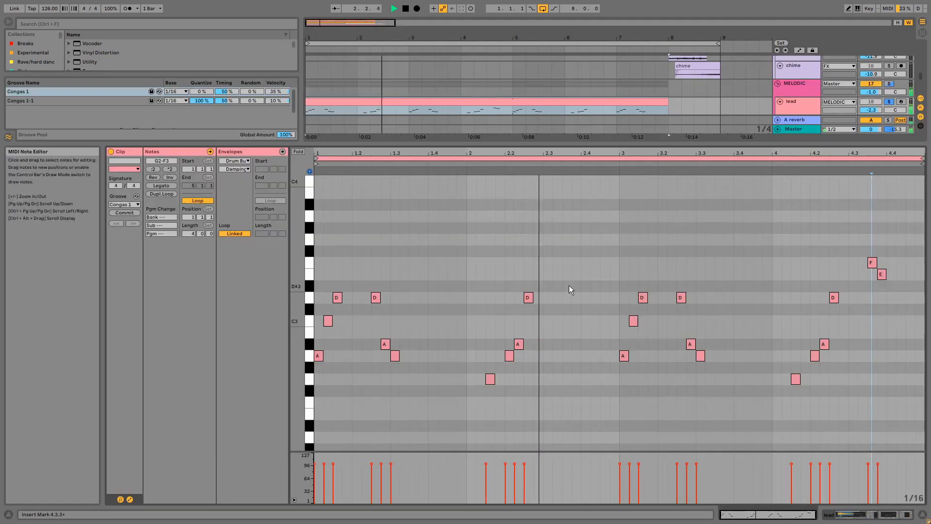
left_click(889, 102)
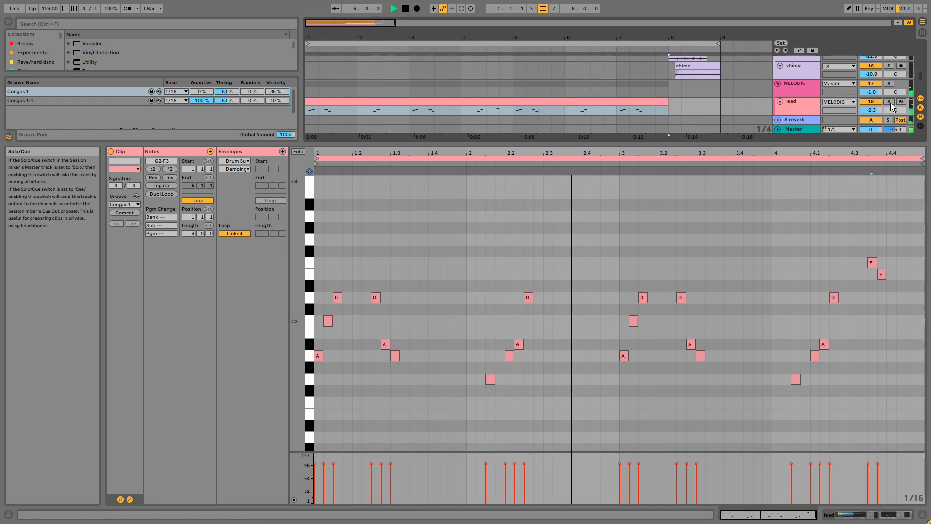
key("space")
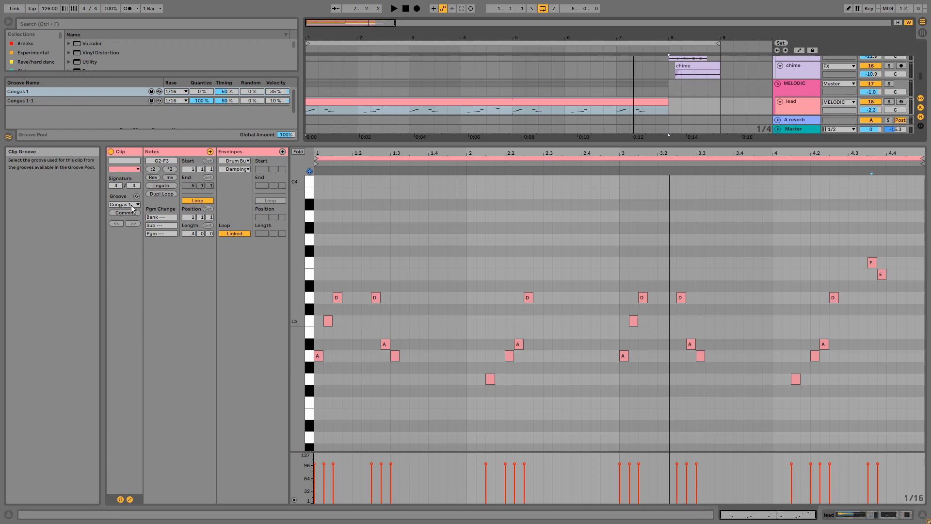
- Return to the lead's device chain and review its sample instrument, Drum Buss, EQ Eight and Chorus
key("shift+Tab")
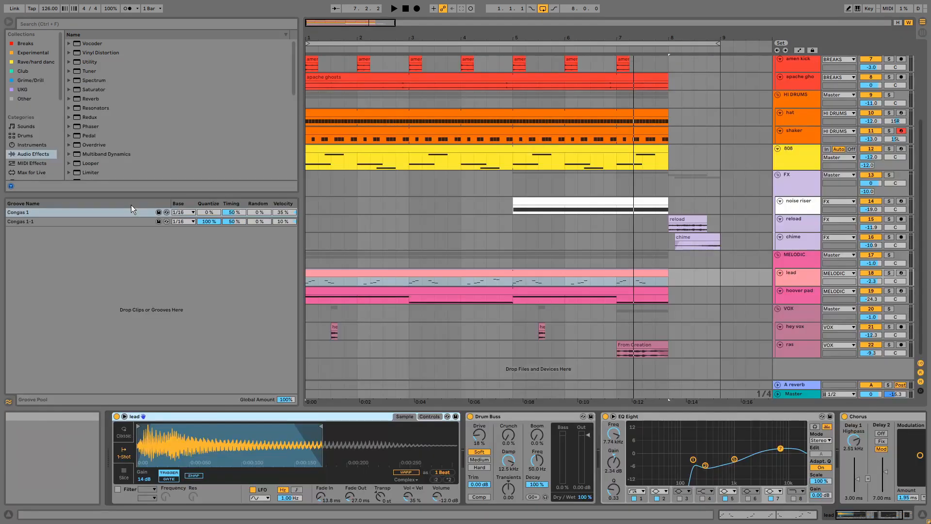
left_click(511, 413)
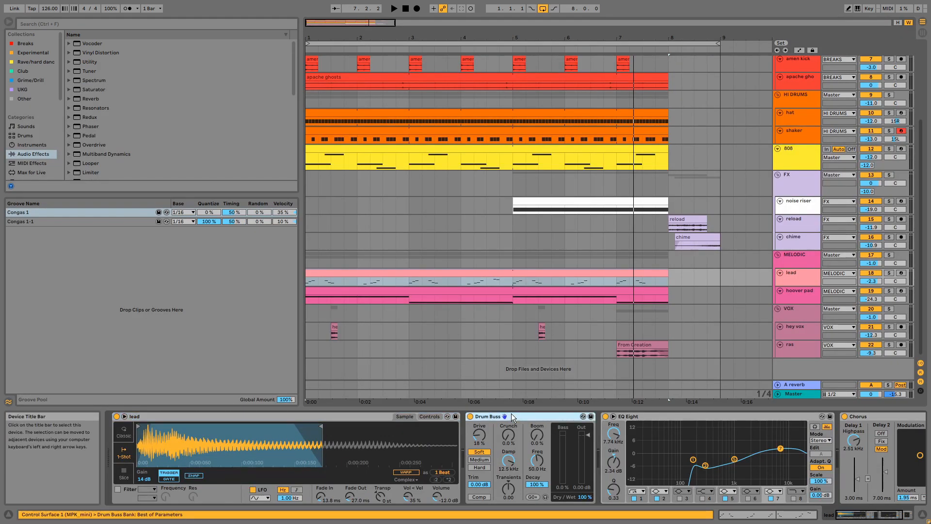
left_click(717, 419)
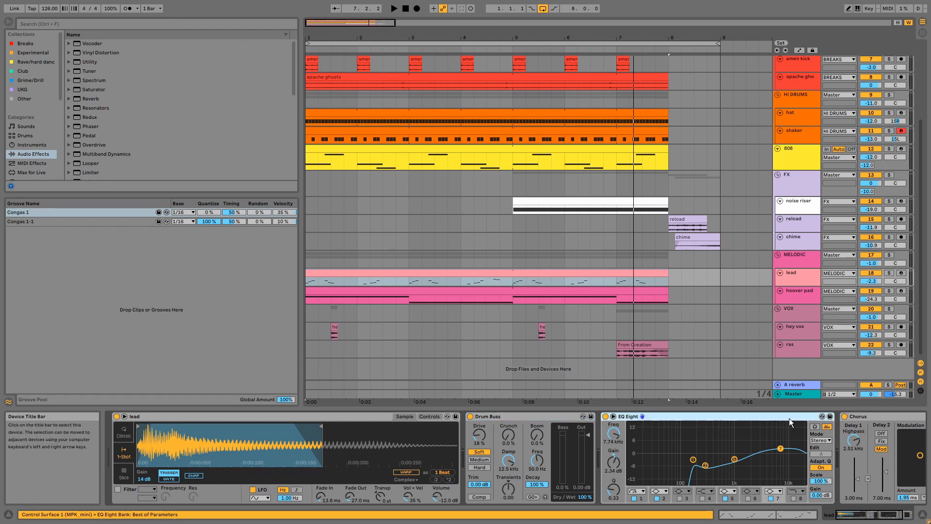
left_click(869, 419)
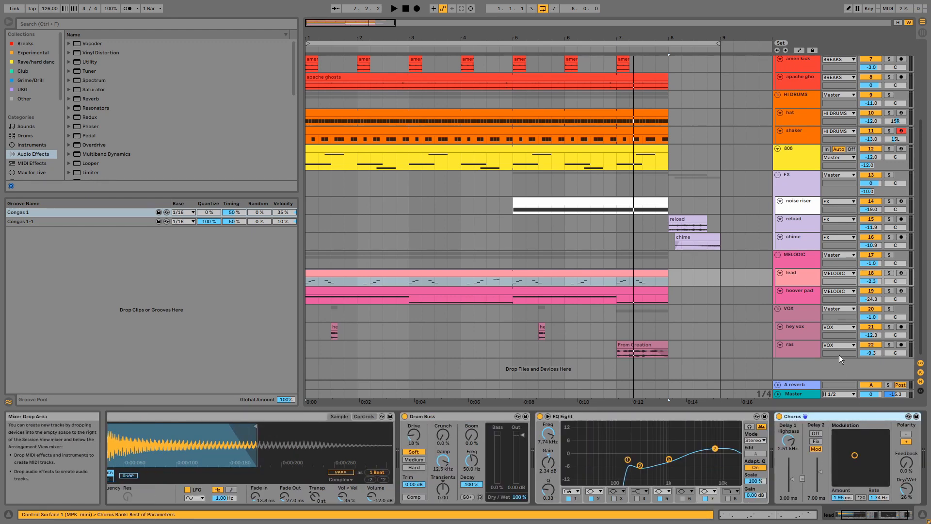
- Solo the hoover pad, examine its clip's notes during playback, unsolo it and return to its device chain
left_click(456, 287)
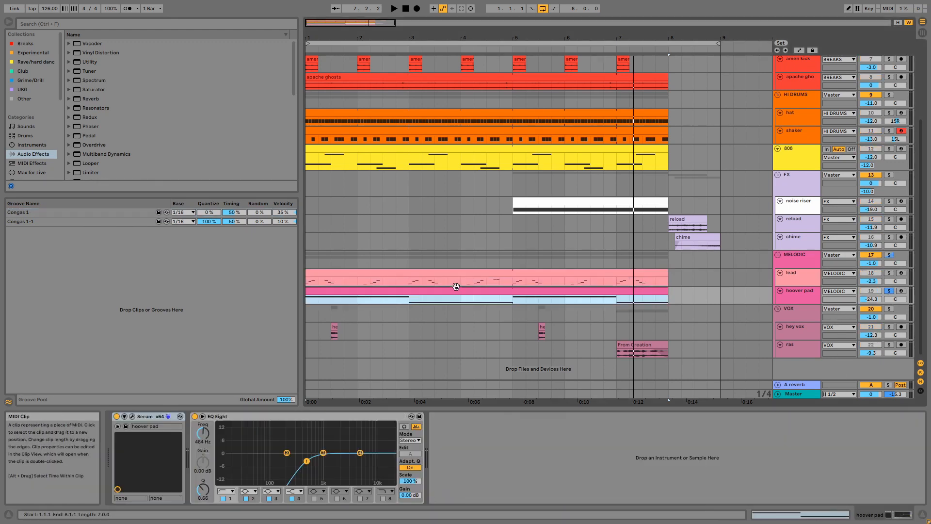
double_click(456, 287)
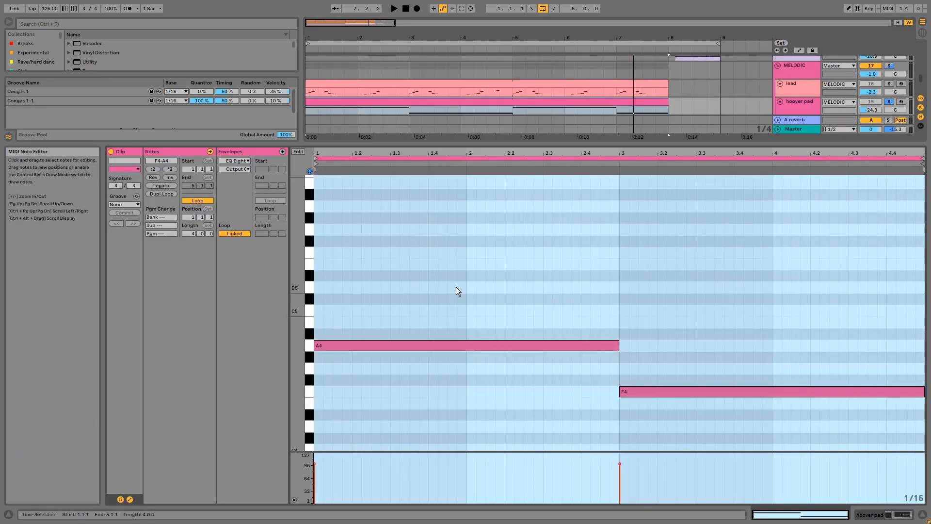
key("space")
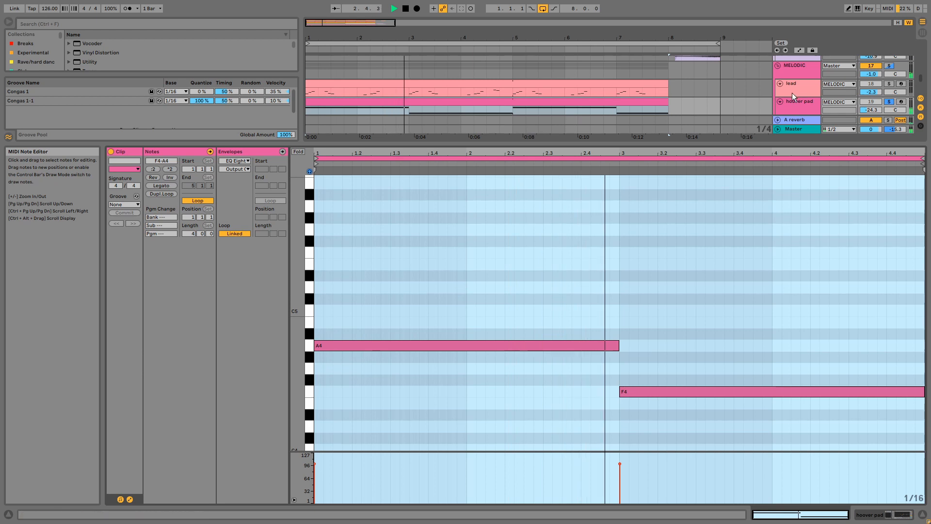
left_click(889, 102)
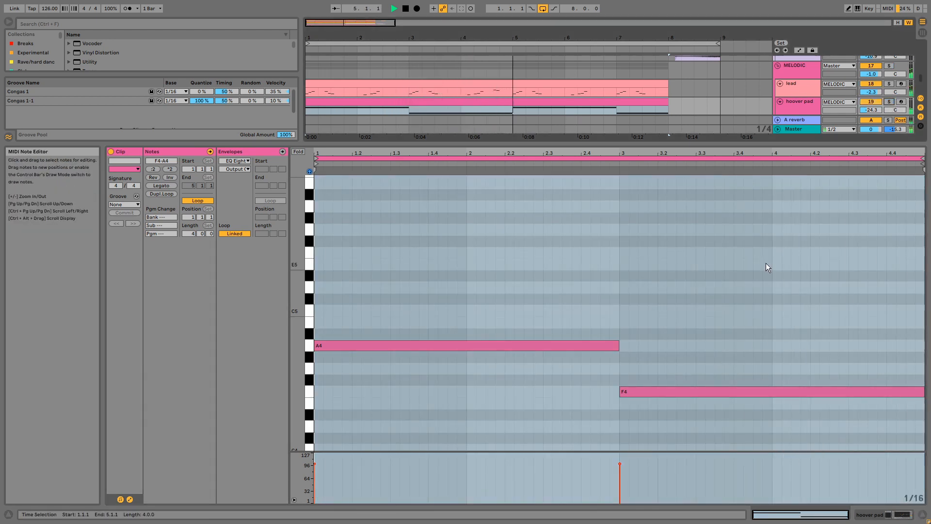
key("shift+Tab")
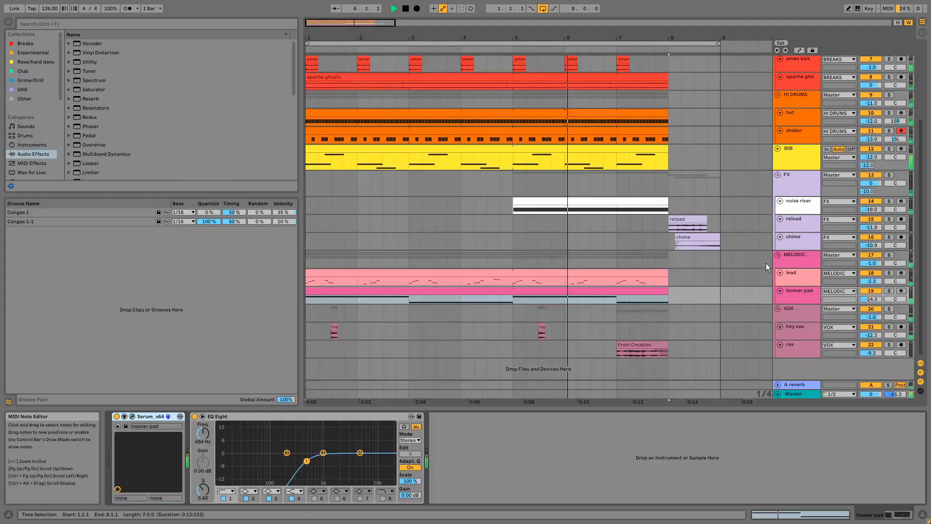
- Review the hoover pad's Serum oscillators and modulation matrix, playing the part soloed to hear the modulation
left_click(132, 416)
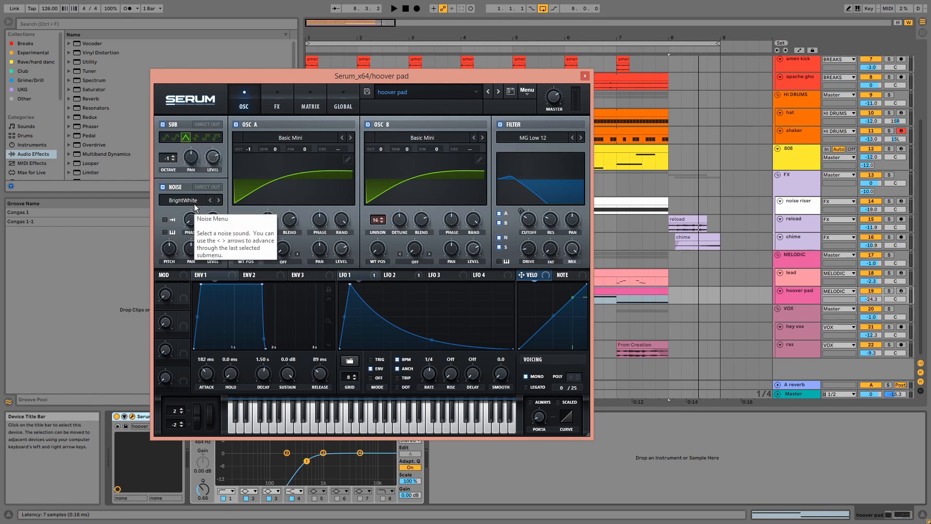
left_click(314, 106)
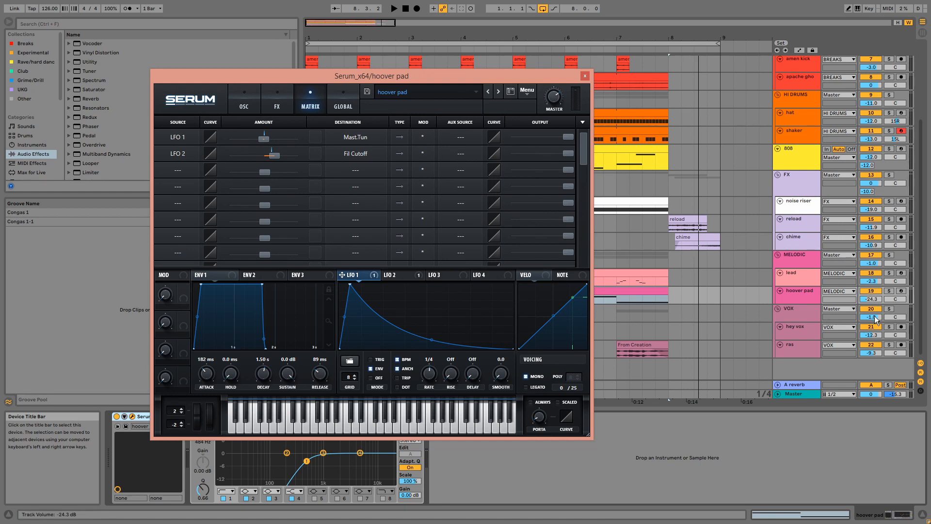
left_click(886, 291)
left_click(628, 290)
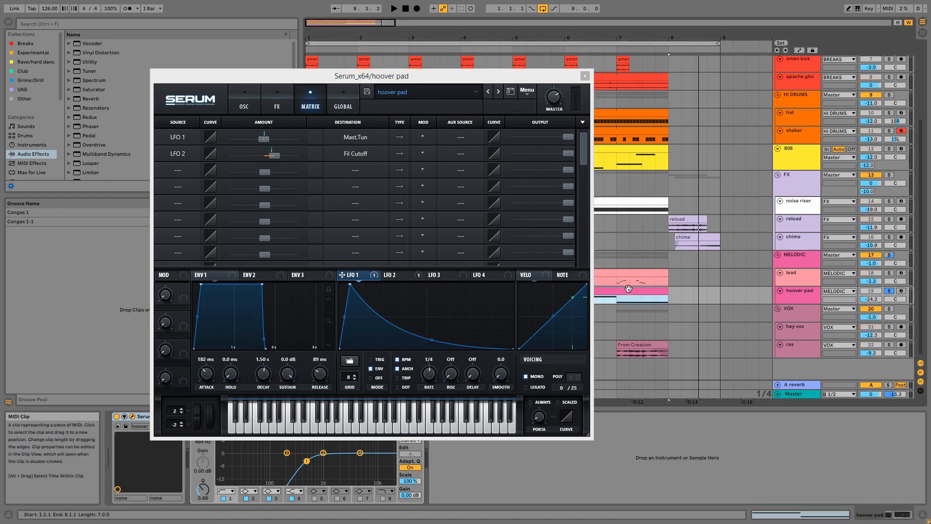
key("space")
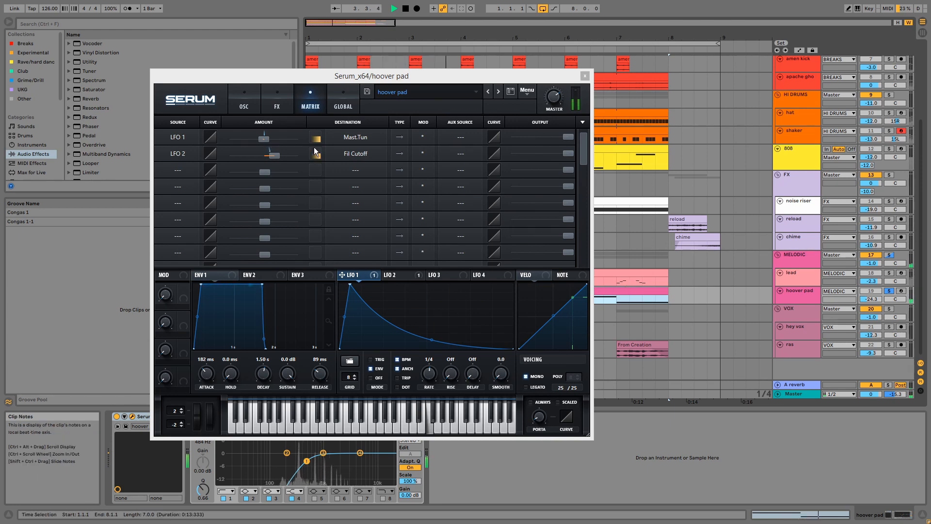
left_click(284, 109)
left_click(247, 104)
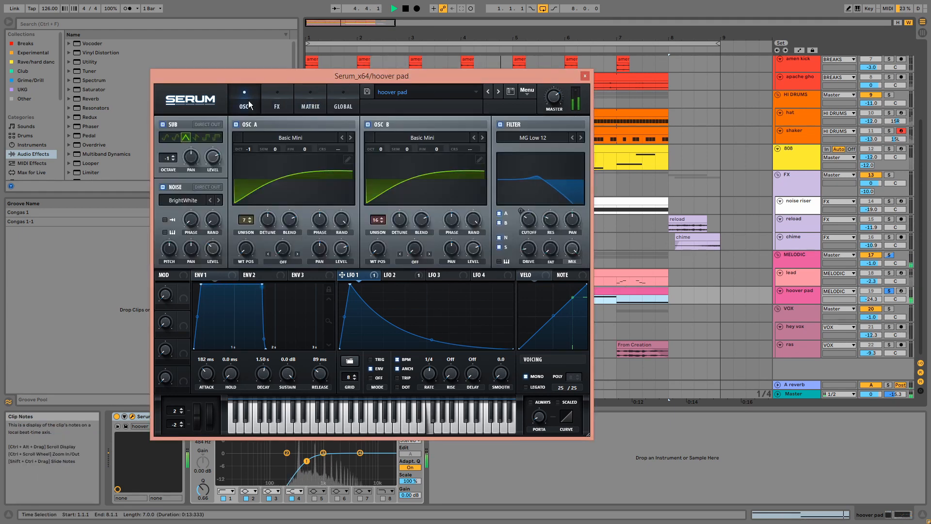
key("space")
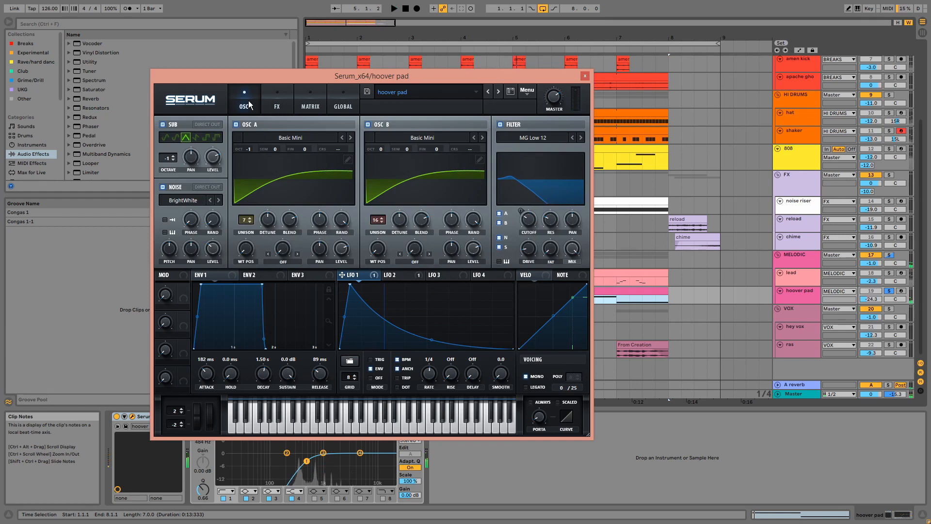
- Review the hoover pad's LFO 2, LFO 1 and distortion settings in Serum, then close the synth and check the track's EQ Eight
left_click(404, 275)
mouse_move(530, 220)
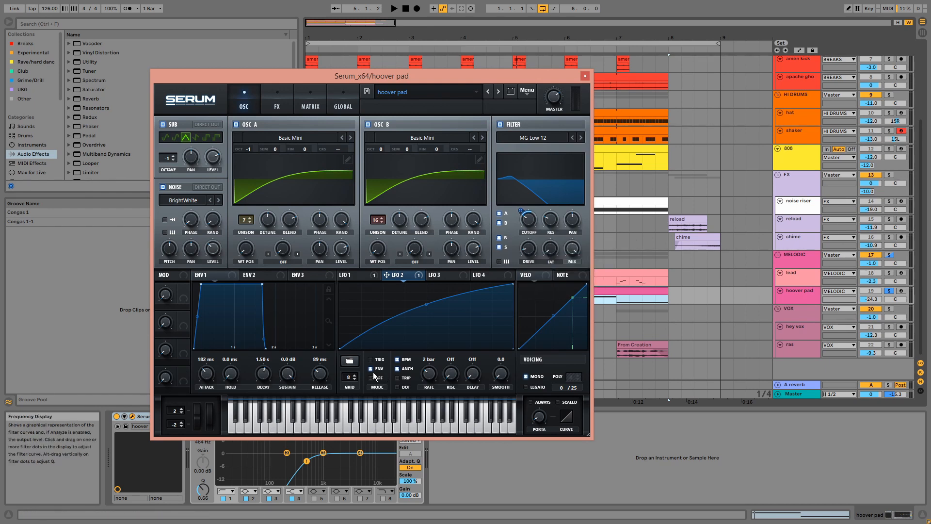
left_click(357, 275)
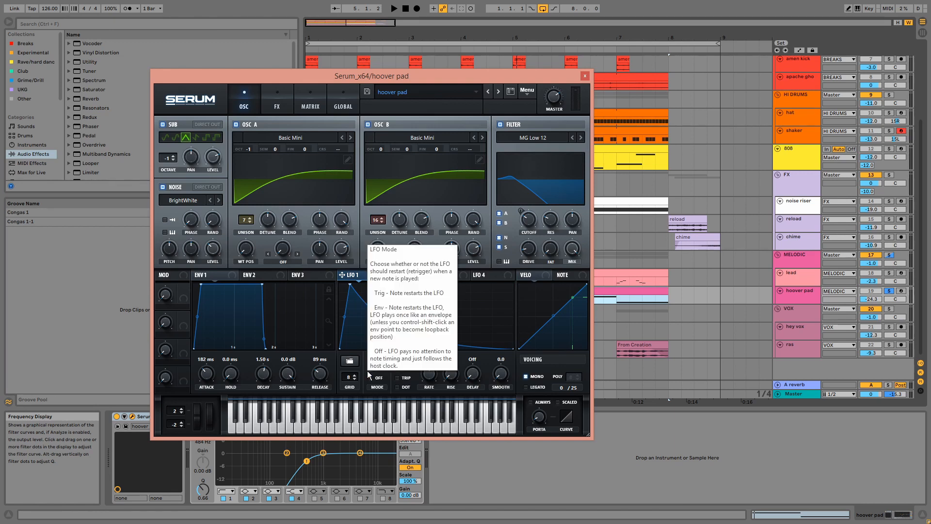
left_click(275, 104)
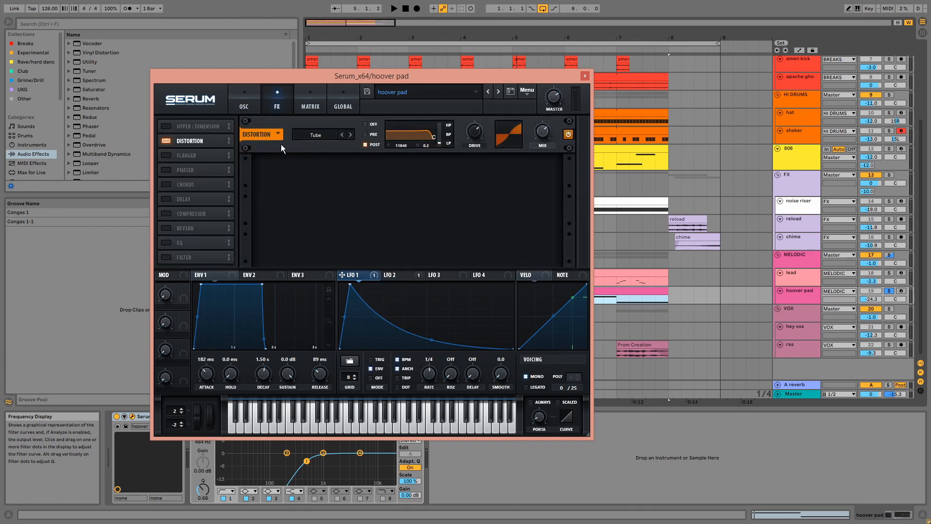
left_click(583, 76)
left_click(334, 416)
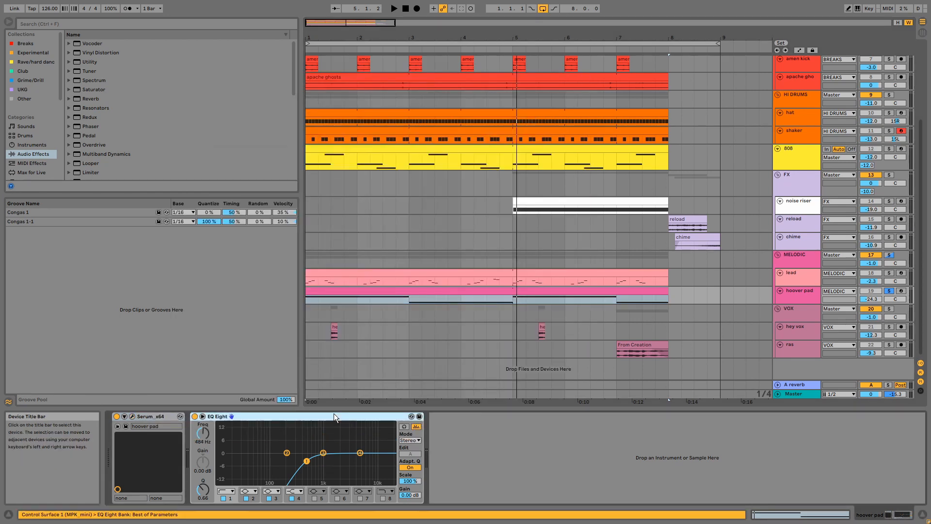
- Review the MELODIC group's Bass Mono utility and Echo, and enlarge the group track to reveal its reverb send
left_click(799, 254)
left_click(146, 419)
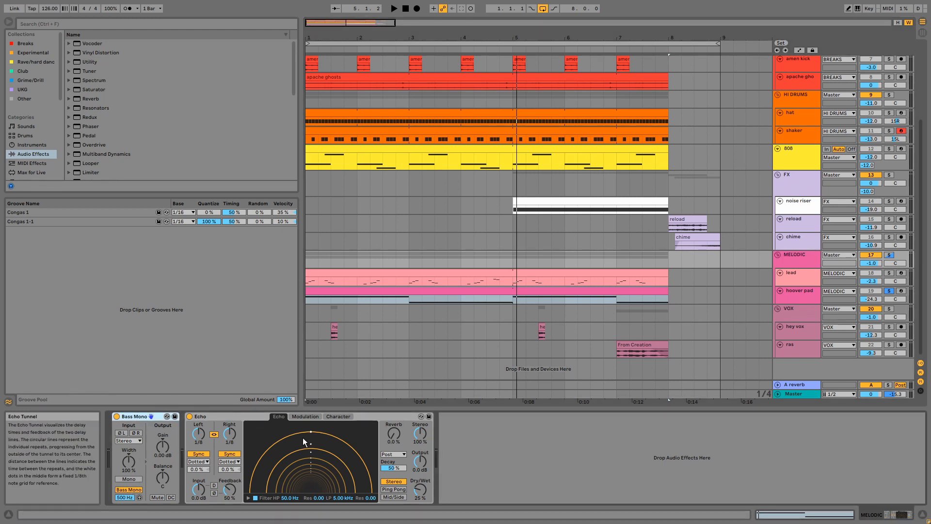
left_click(799, 261)
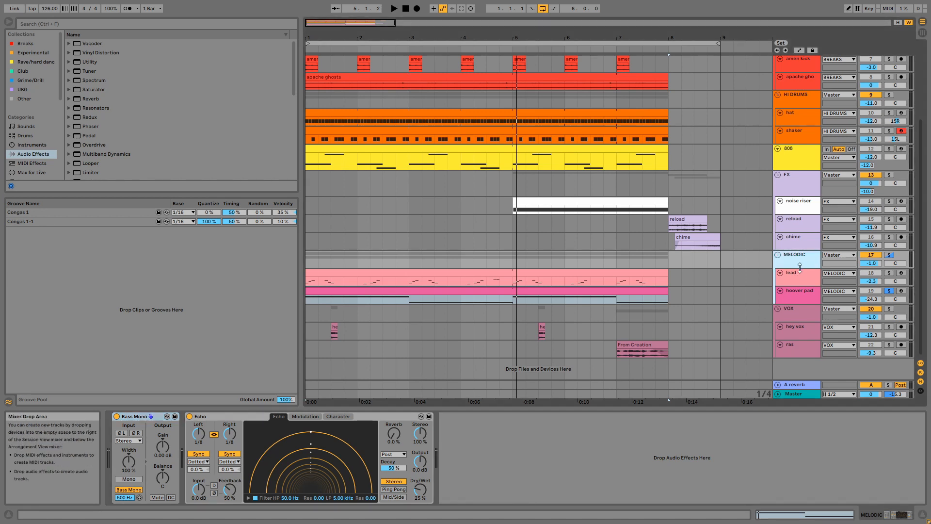
left_click_drag(800, 268, 800, 277)
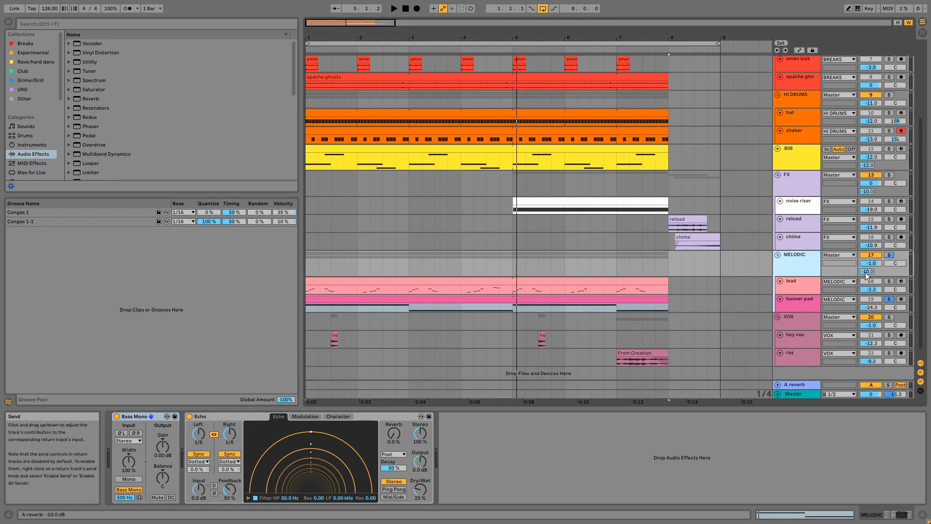
- Solo the VOX group, glance at the hey vox and ras device chains, and play the vocals from the start and from bar 5
left_click(889, 317)
left_click(796, 321)
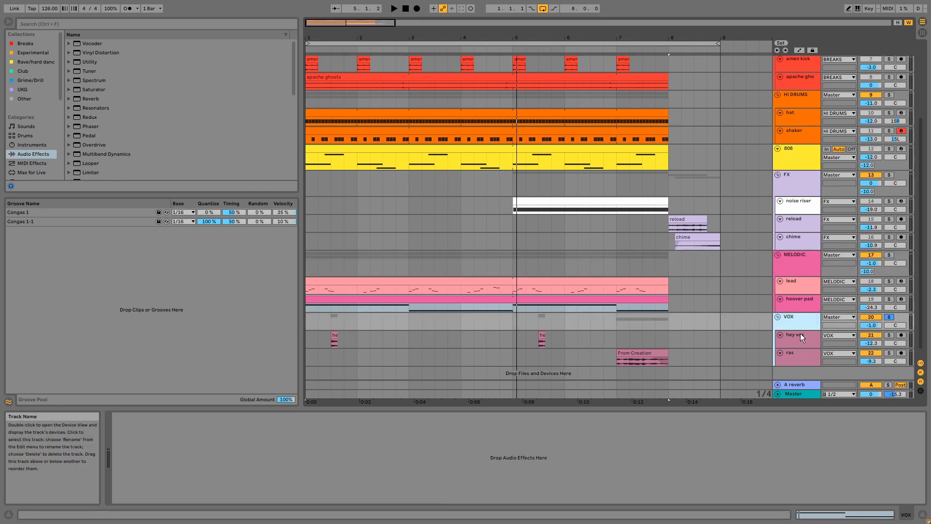
left_click(799, 334)
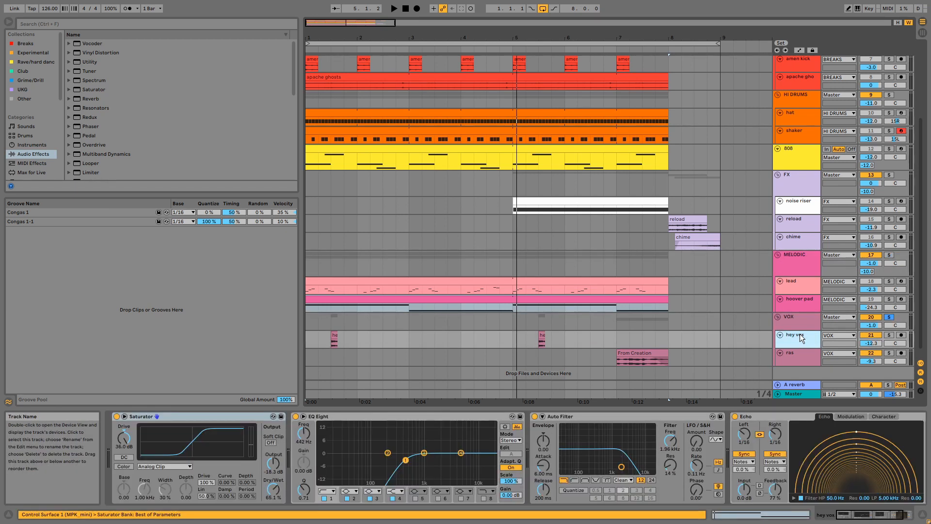
left_click(794, 360)
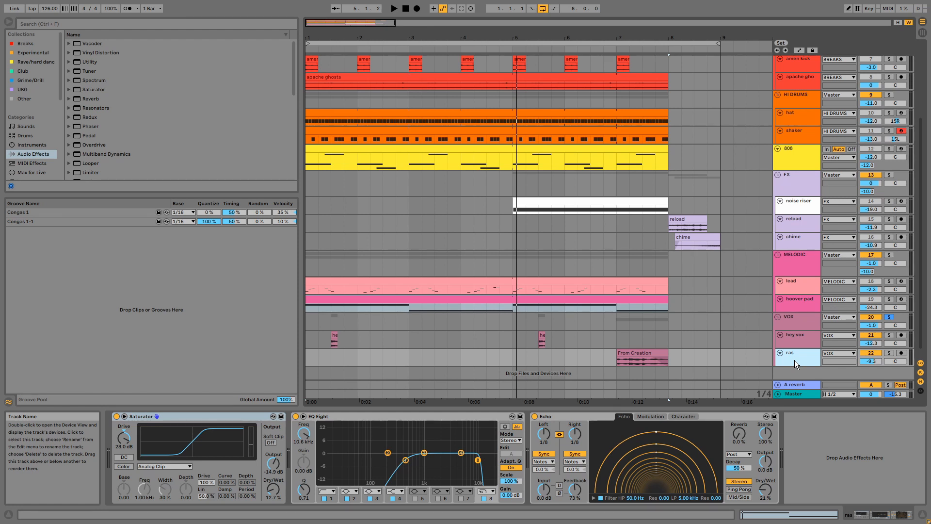
key("space")
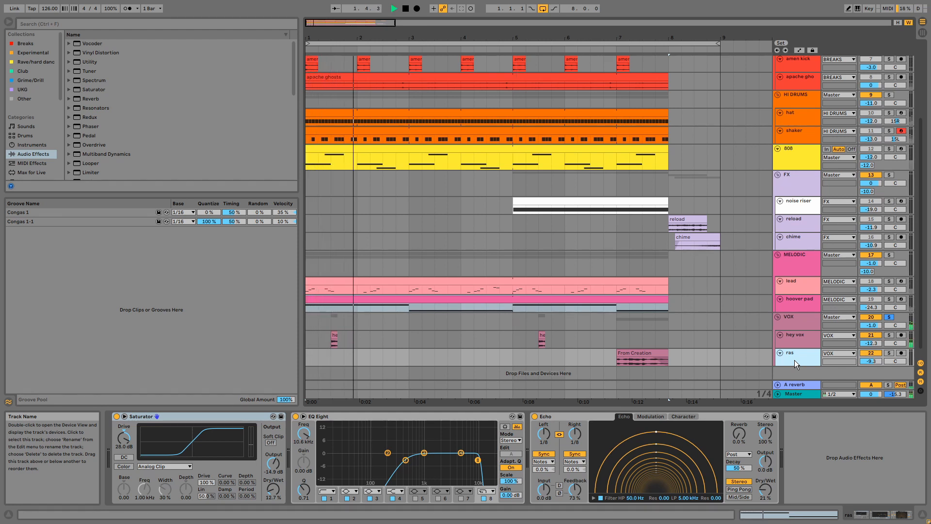
left_click(514, 321)
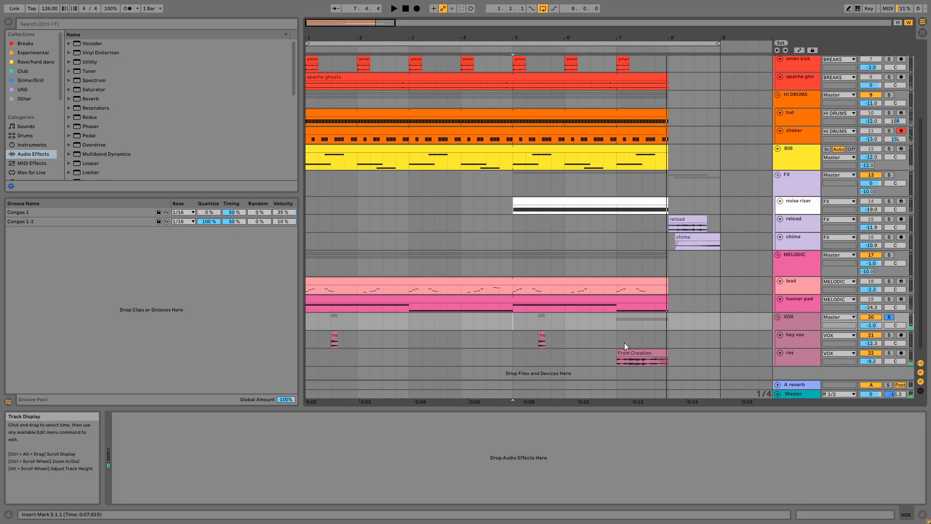
- Review the hey vox track's effects chain of Saturator, EQ Eight, Auto Filter and Echo
left_click(801, 338)
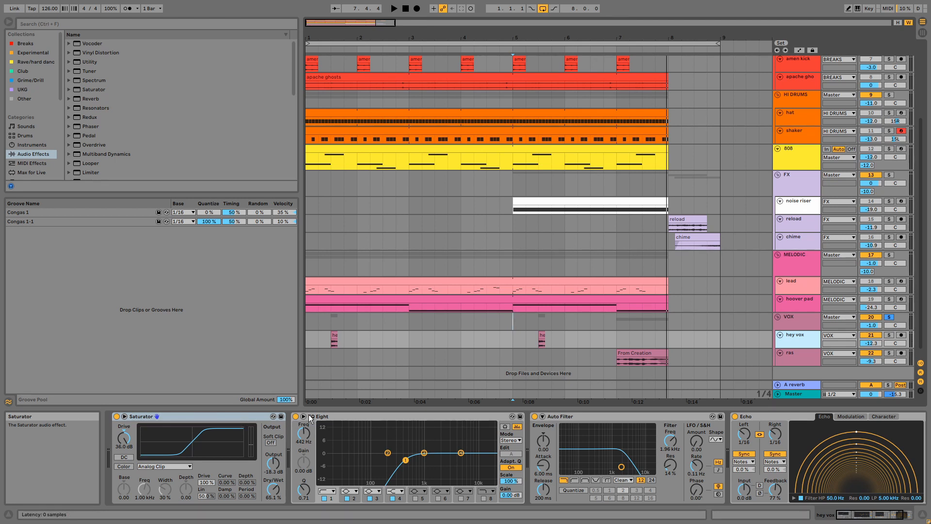
left_click(337, 415)
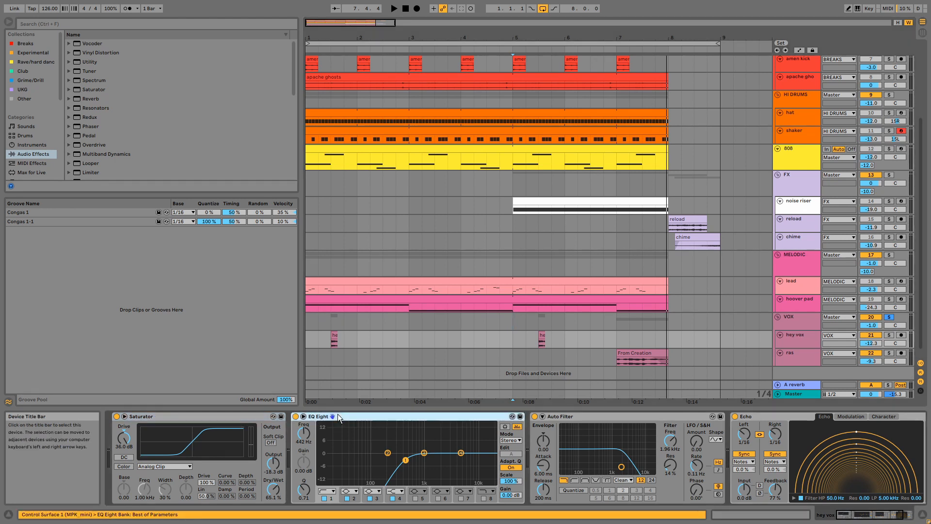
left_click(564, 417)
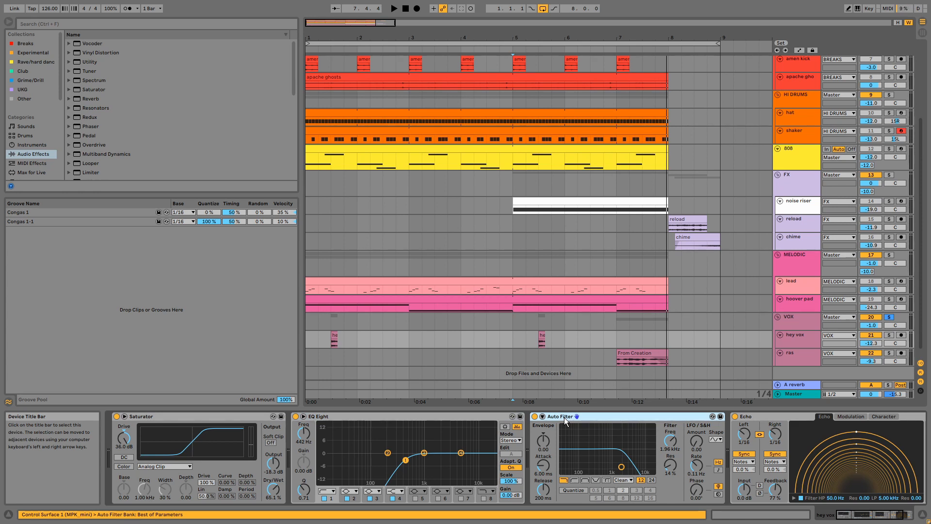
left_click(797, 417)
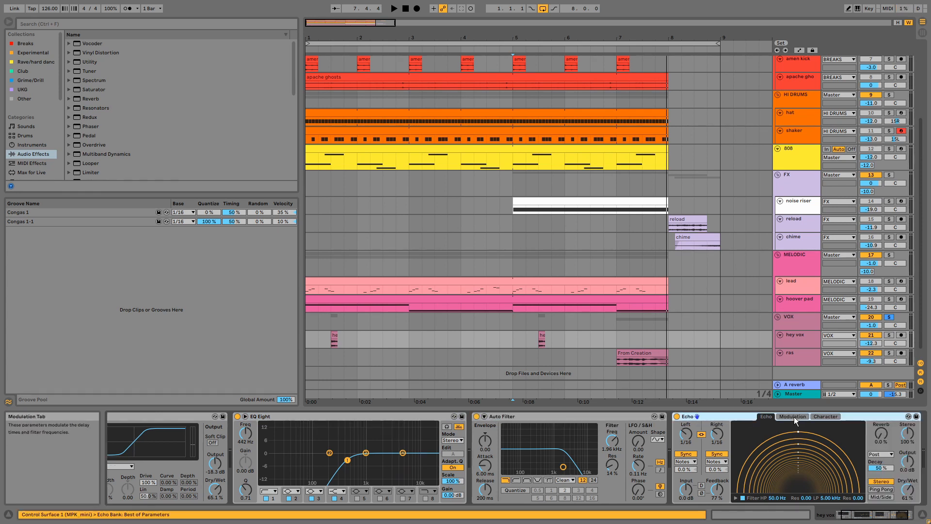
- Check the ras track's Saturator, EQ Eight and Echo, and enlarge the VOX group track to reveal its reverb send
left_click(798, 359)
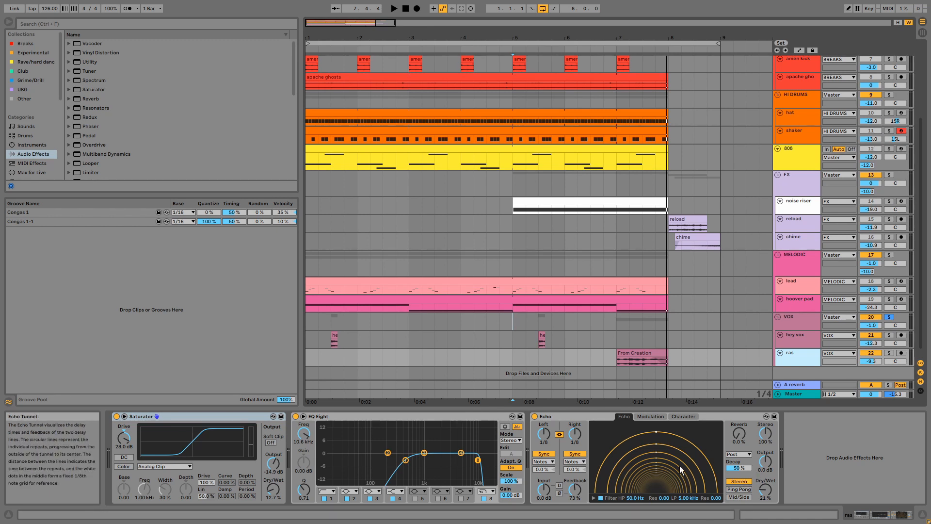
left_click(793, 324)
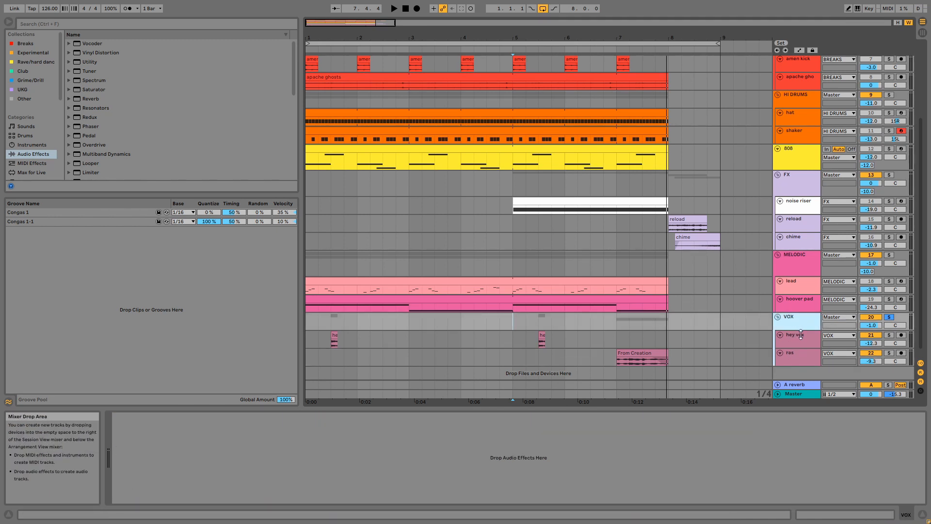
left_click_drag(800, 335, 800, 343)
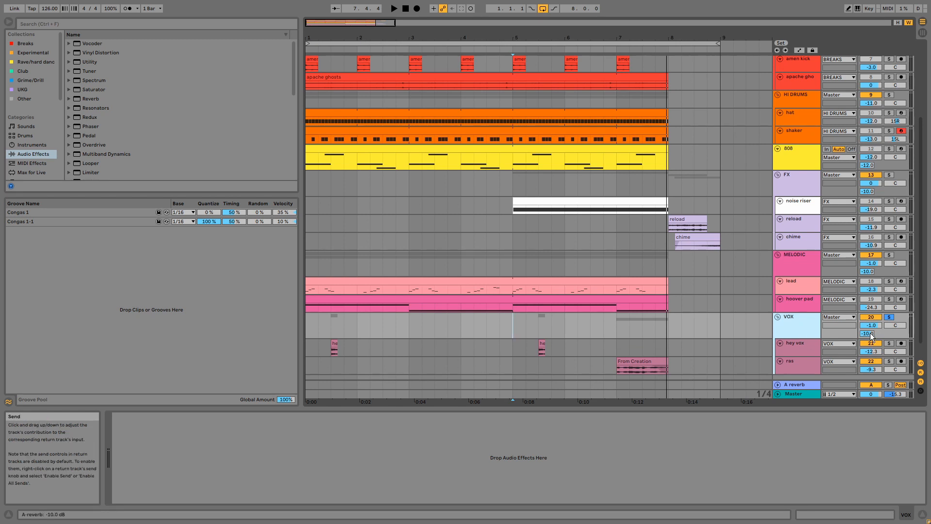